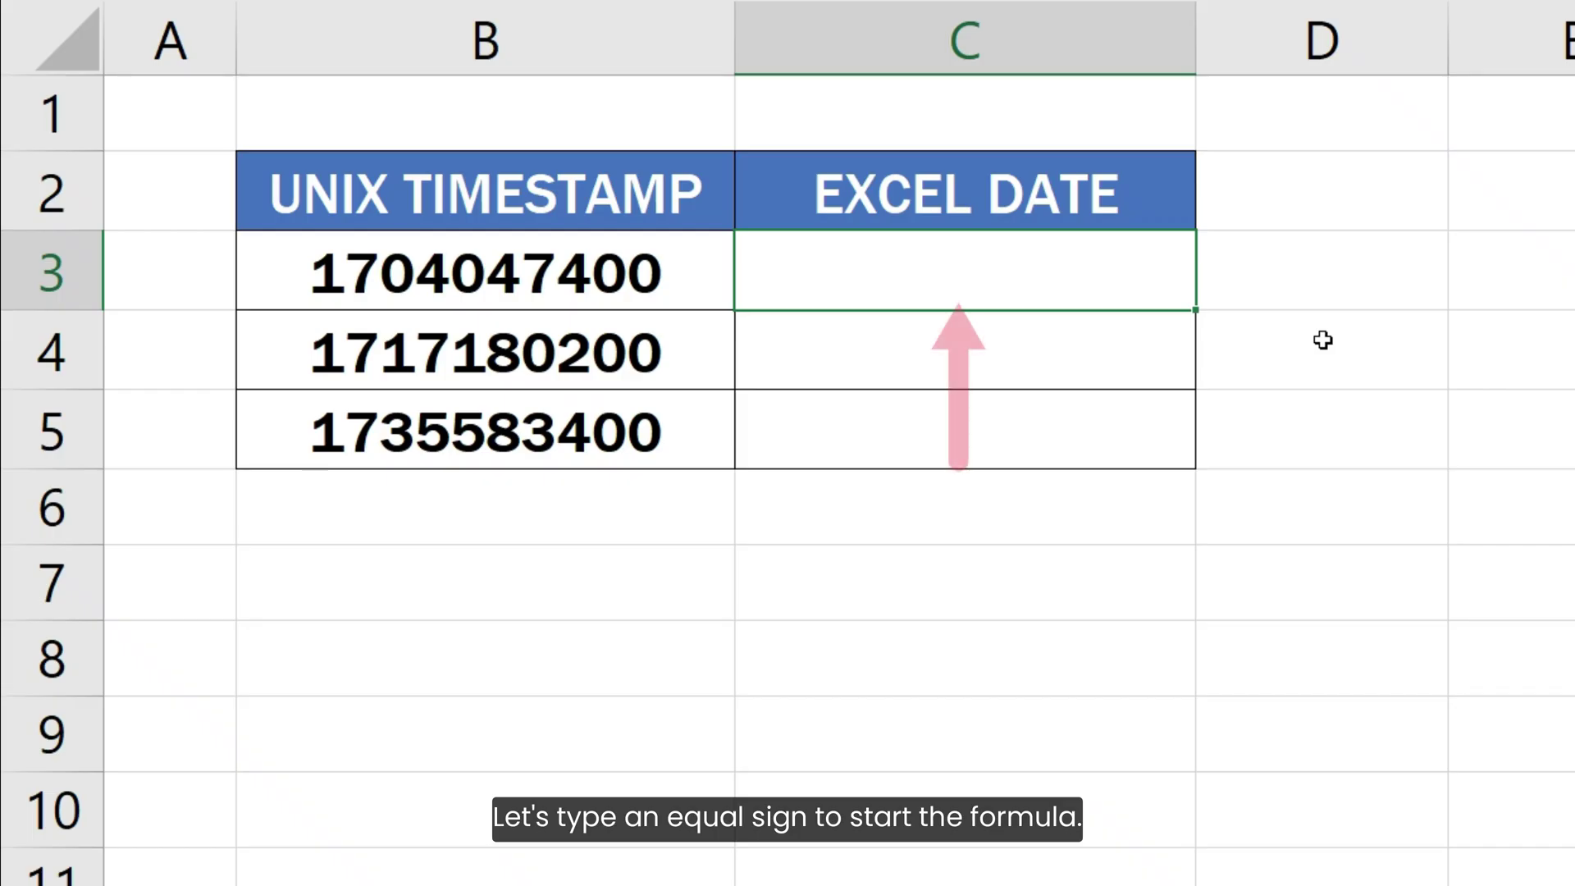
Step: Begin the C3 formula as =B3/86400, dividing the timestamp by the seconds per day
type("=")
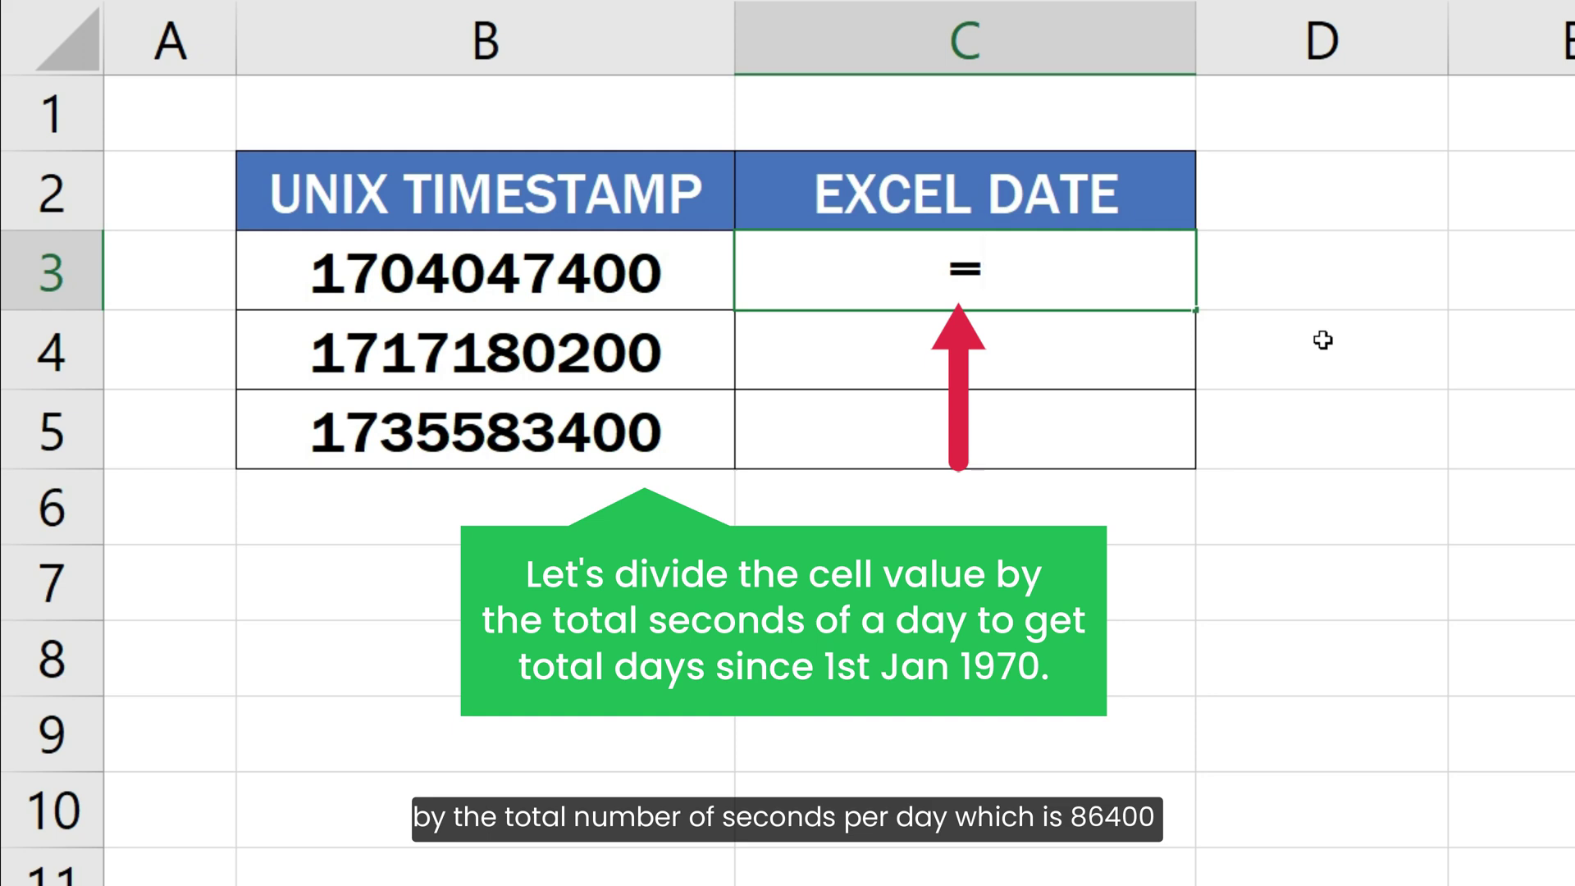
left_click(662, 287)
type("/")
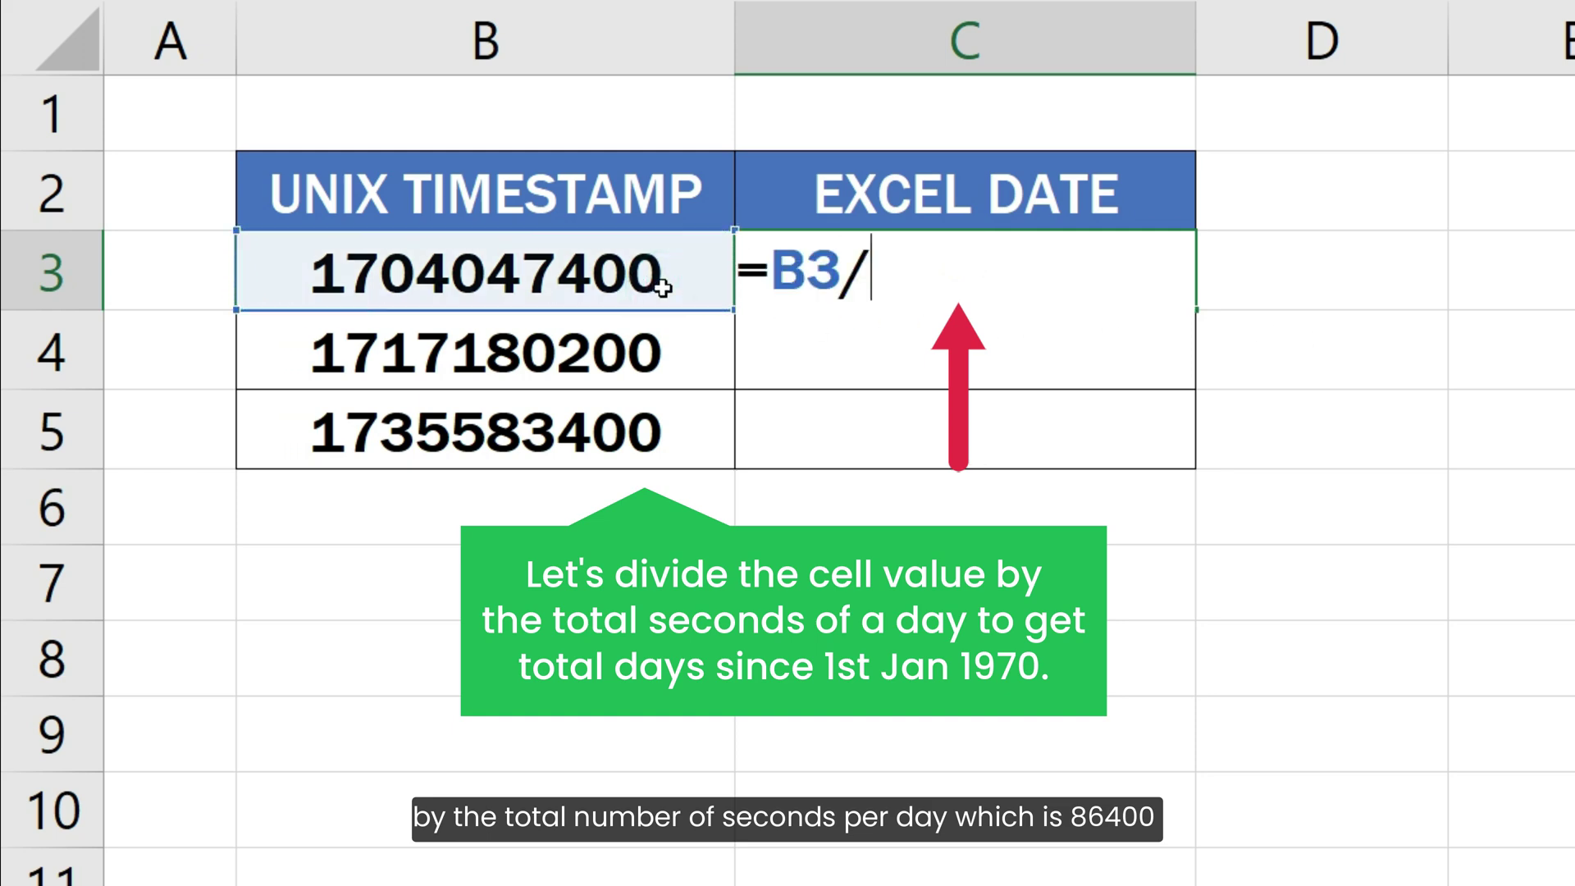
type("864")
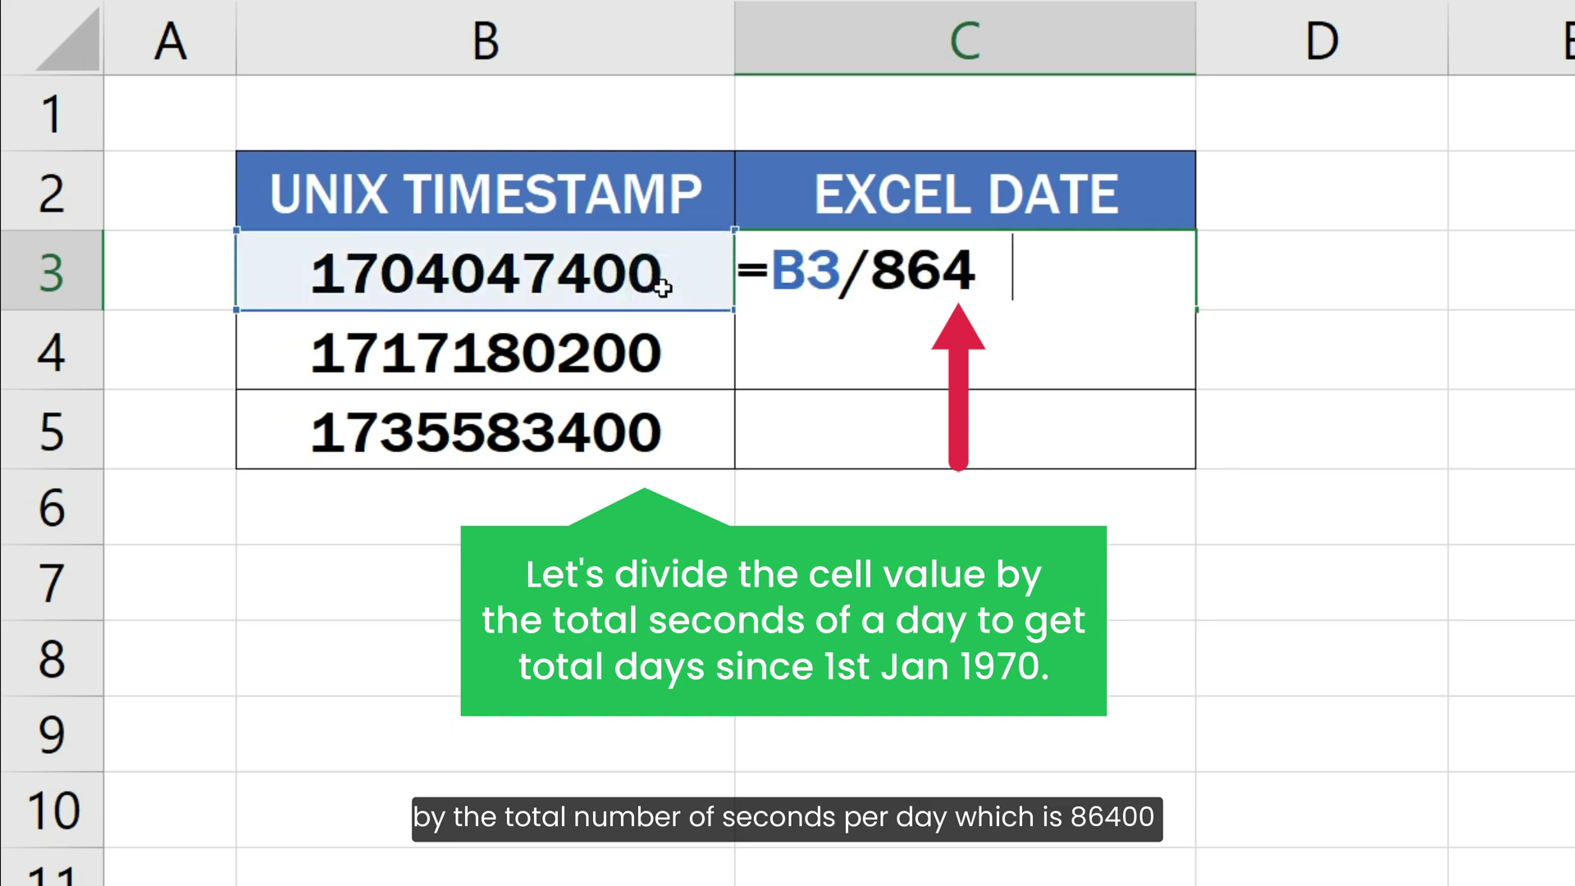
type("00")
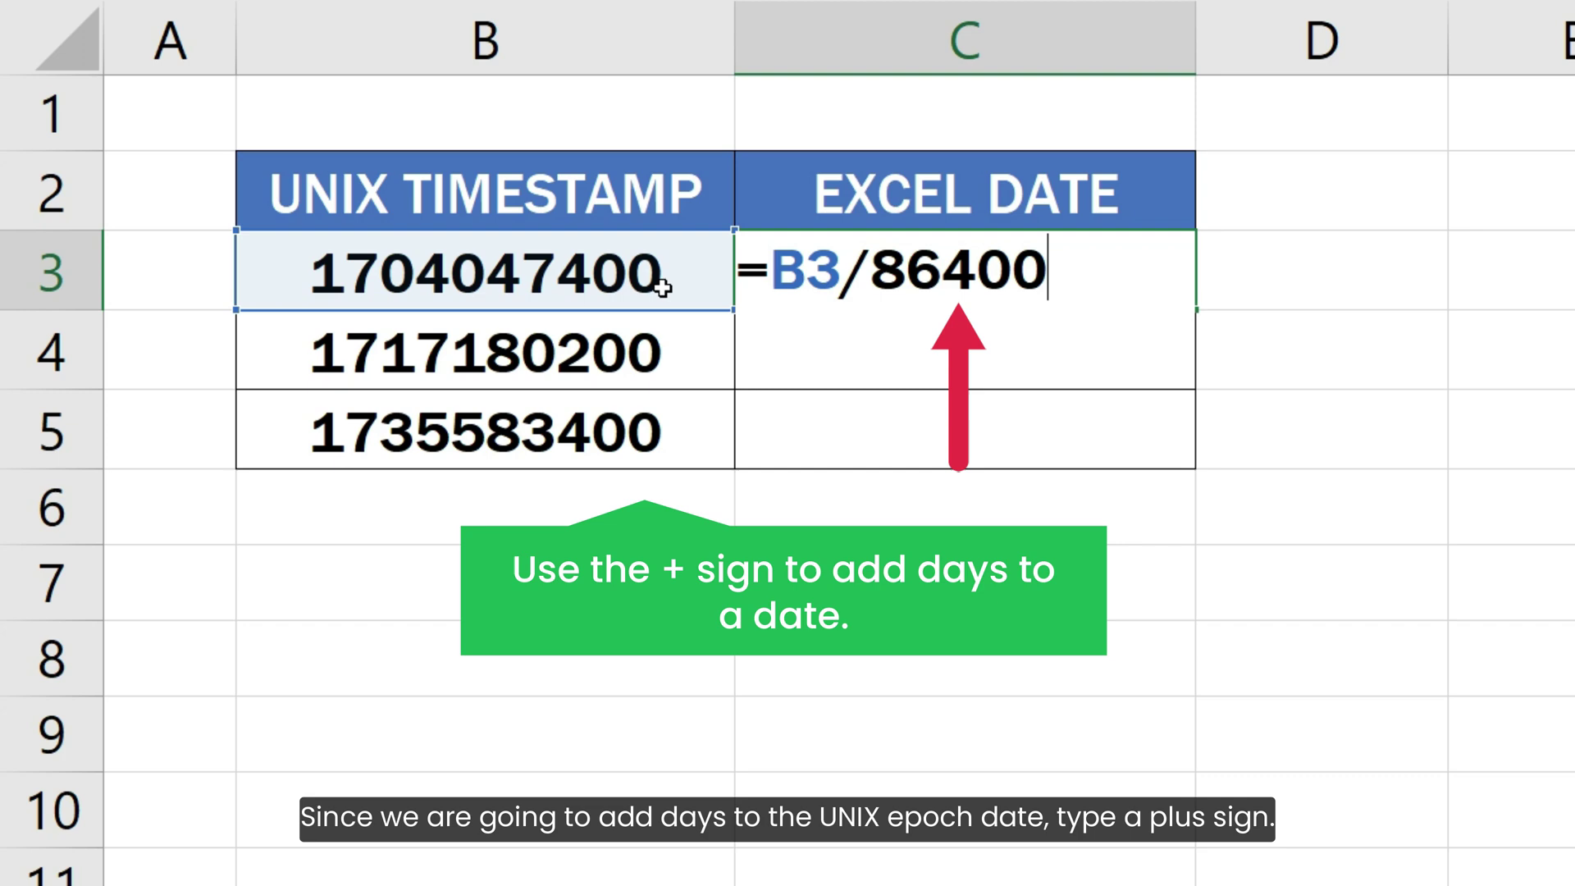
Step: Extend the C3 formula with + DATE(1970, 1, 1) to add the epoch date
type(" +")
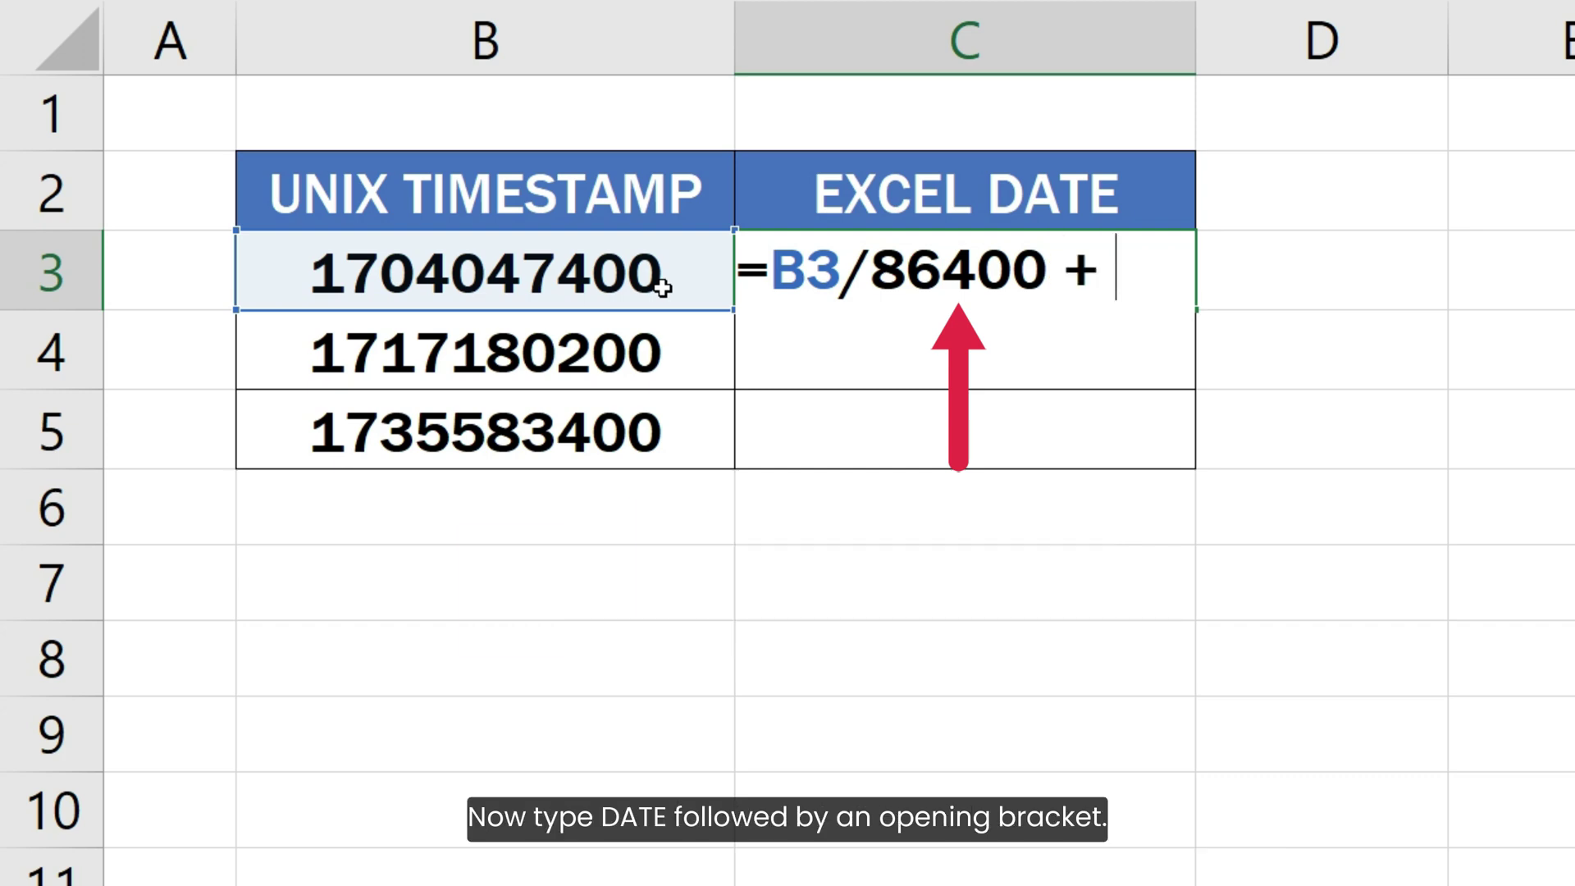
type(" DATE")
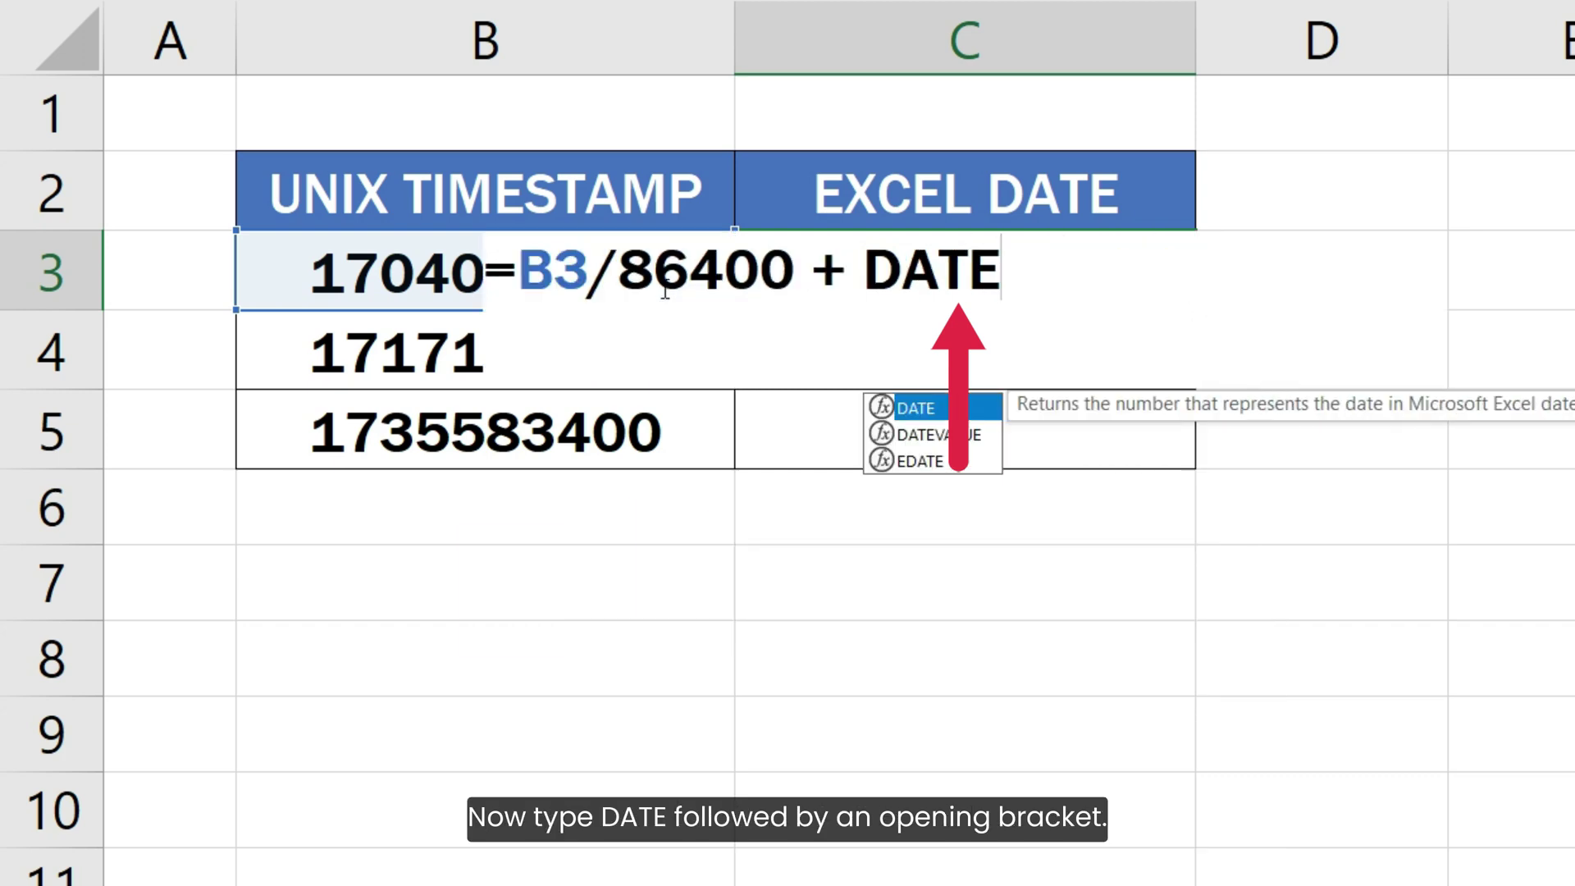
type("(1")
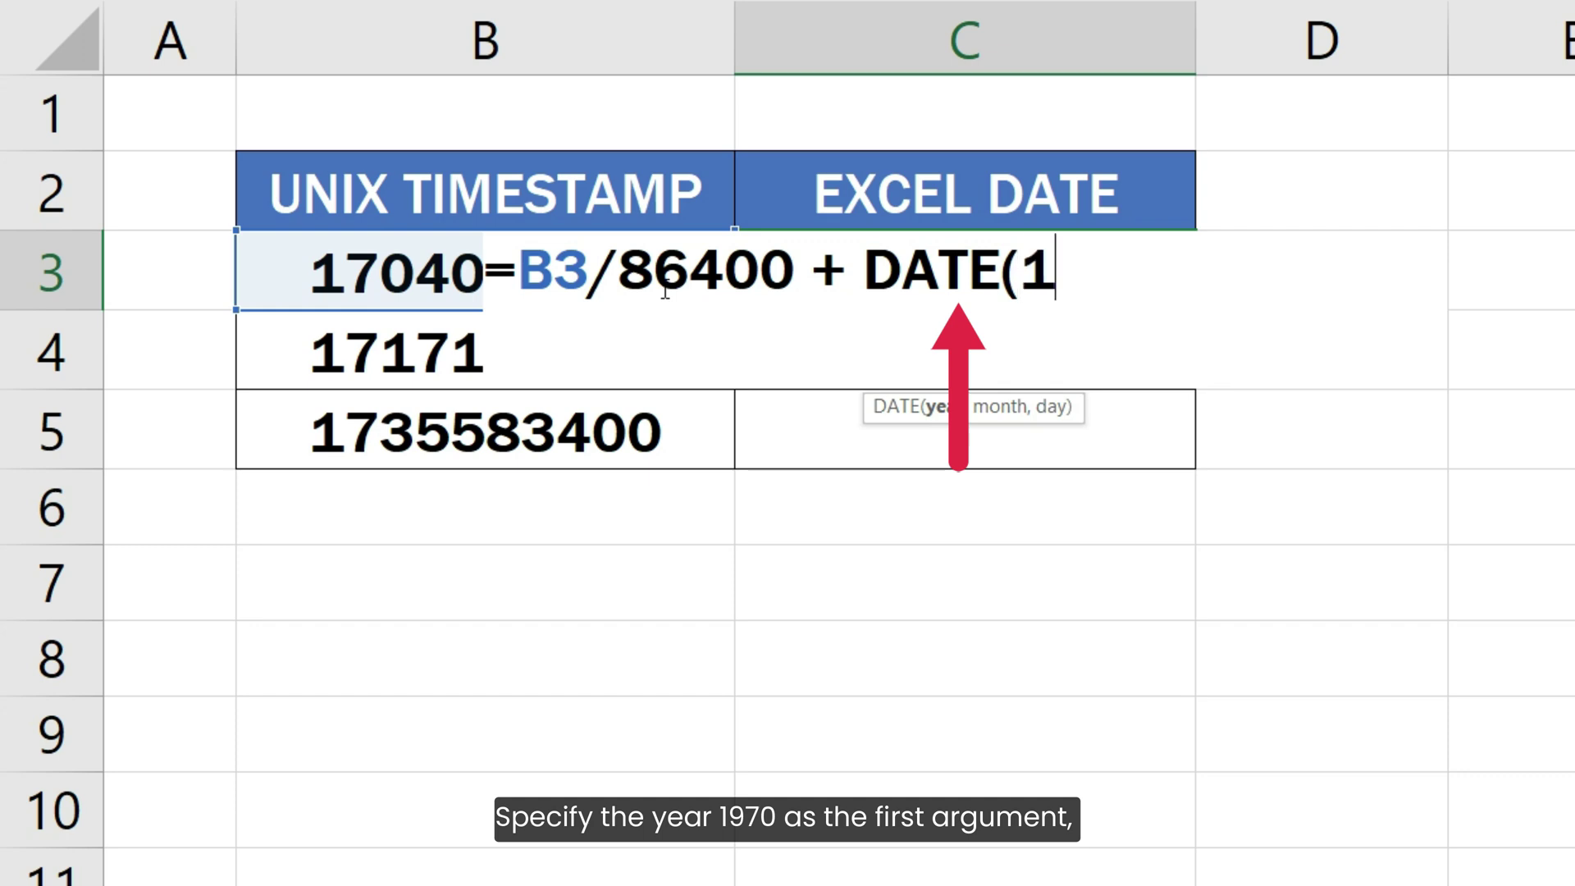
type("970")
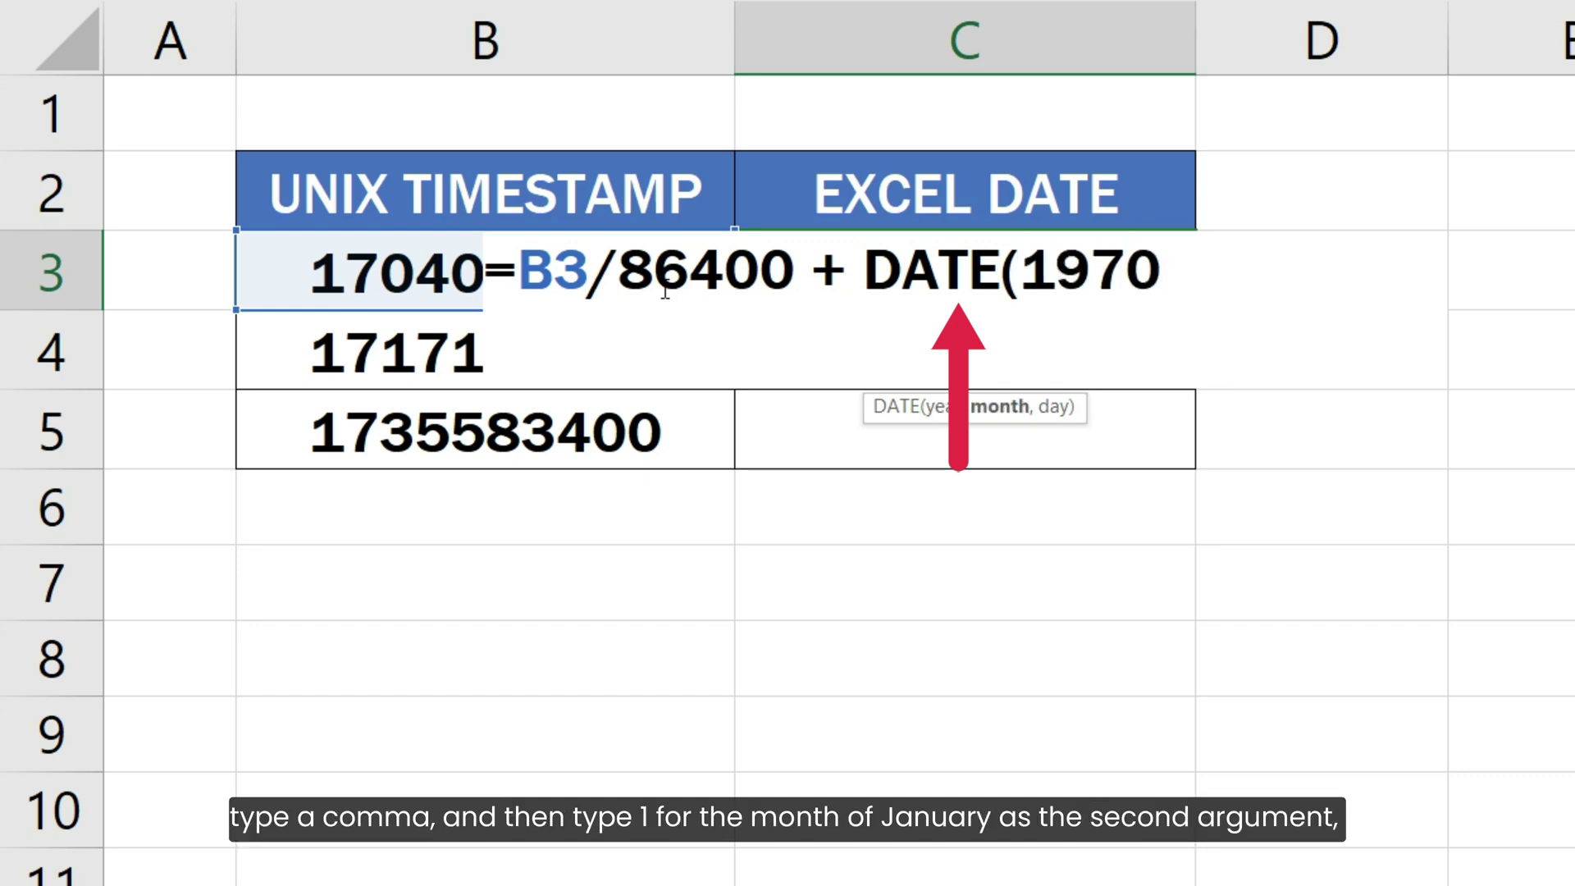
type(", 1")
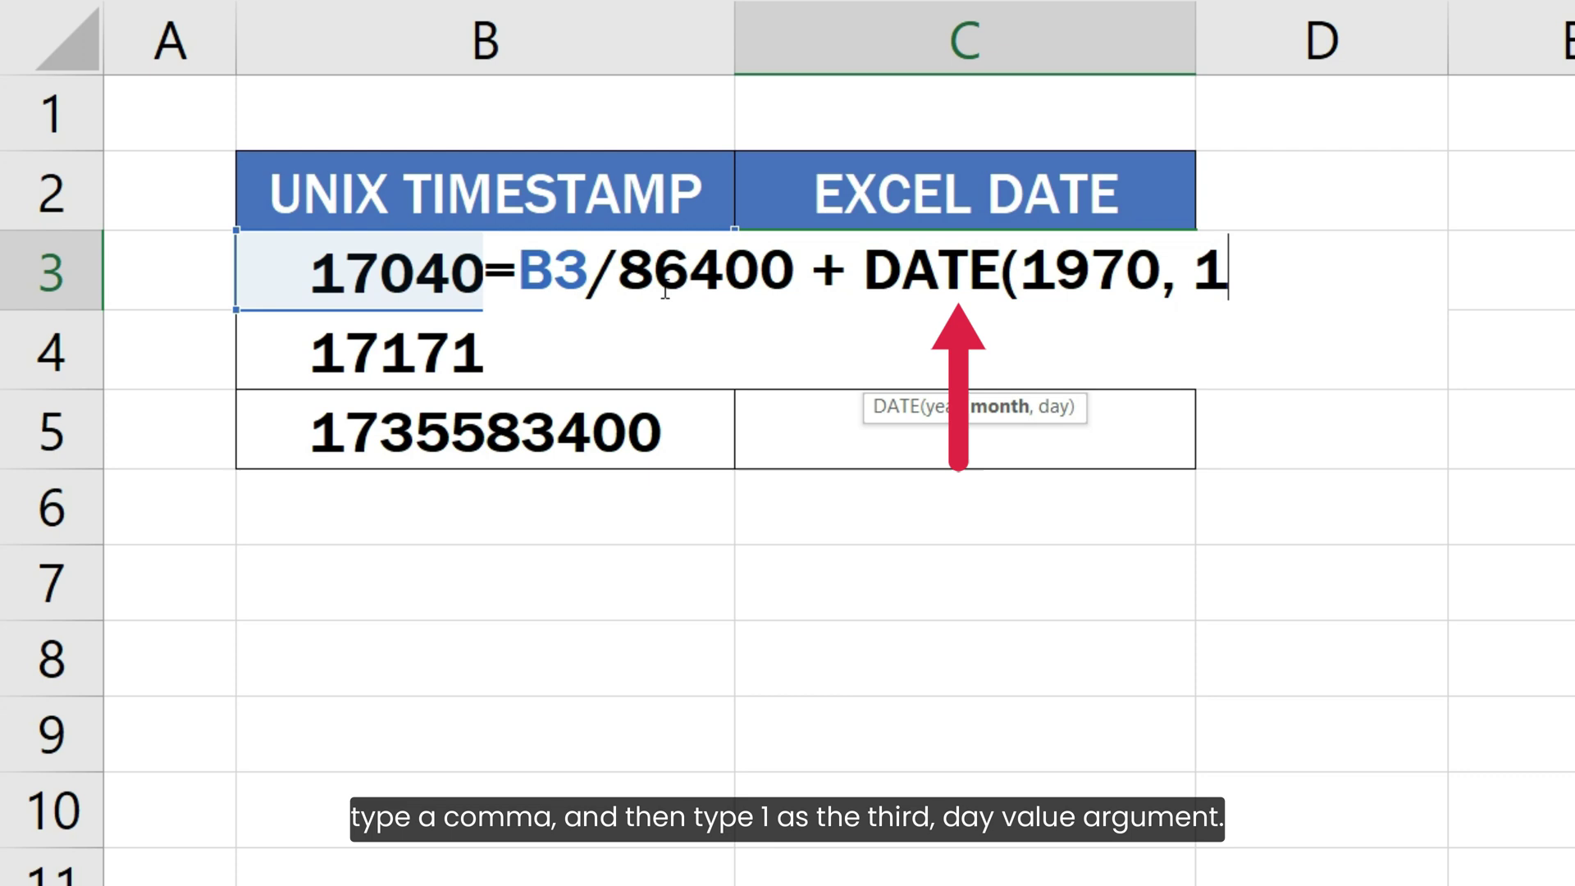
type(", ")
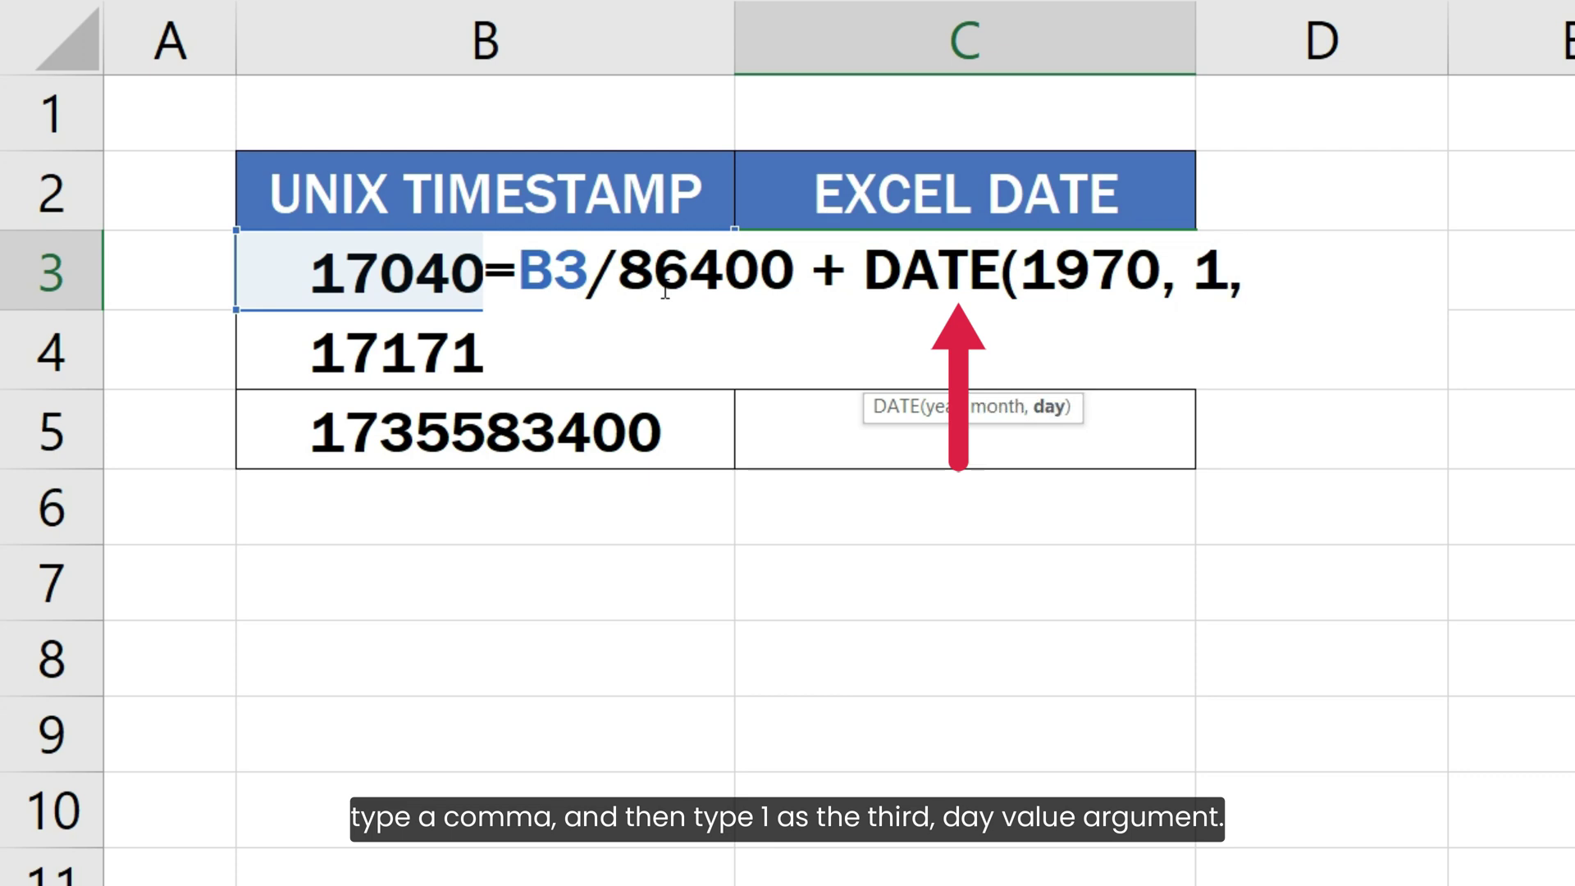
type("1")
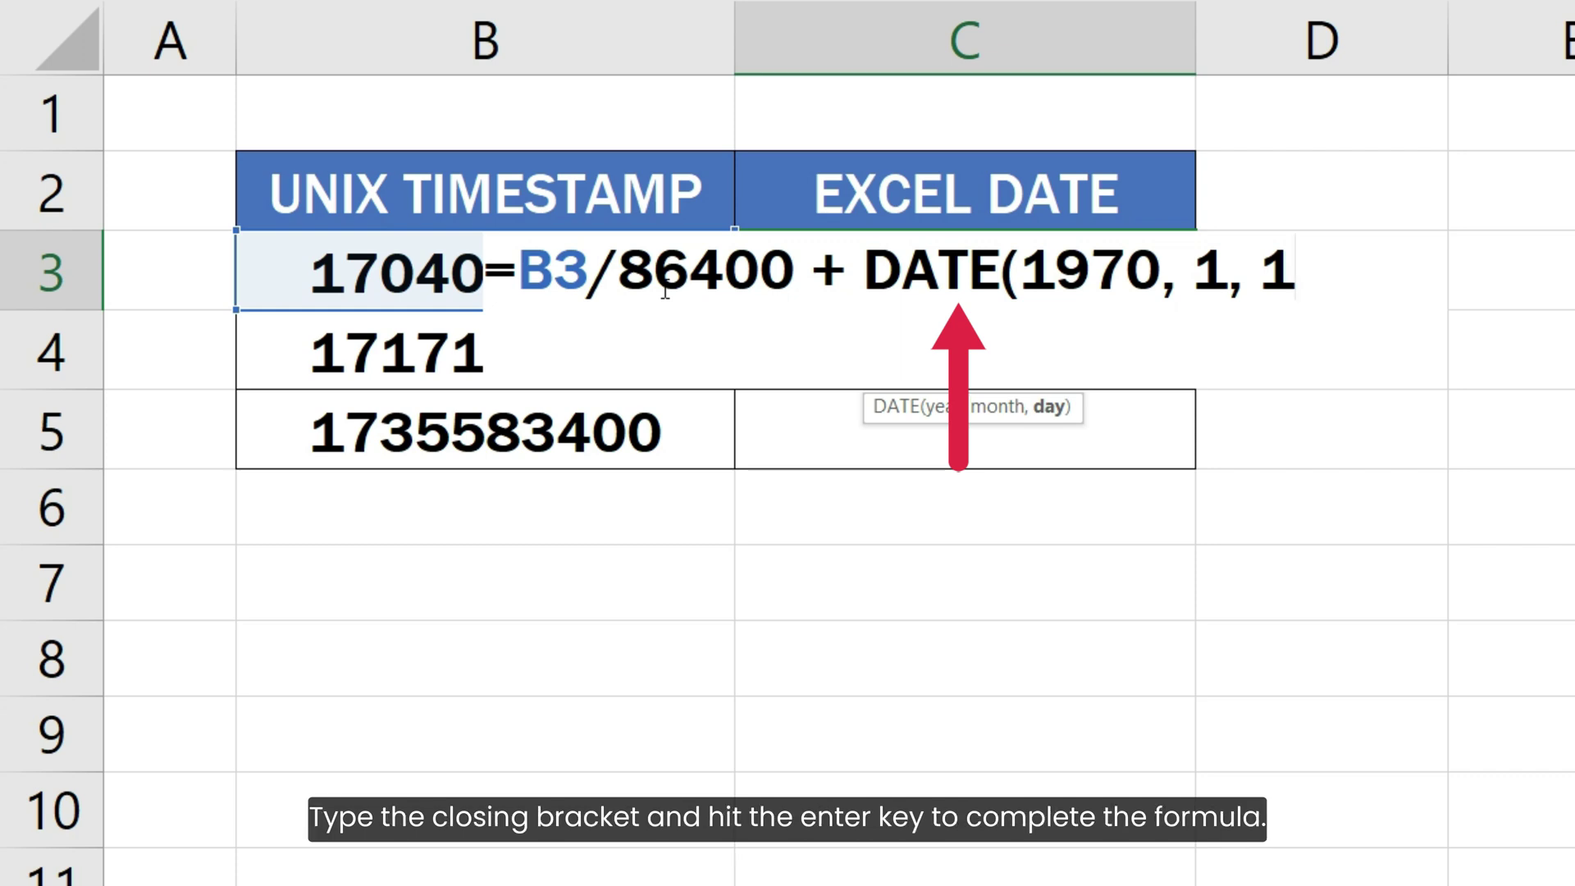
type(")")
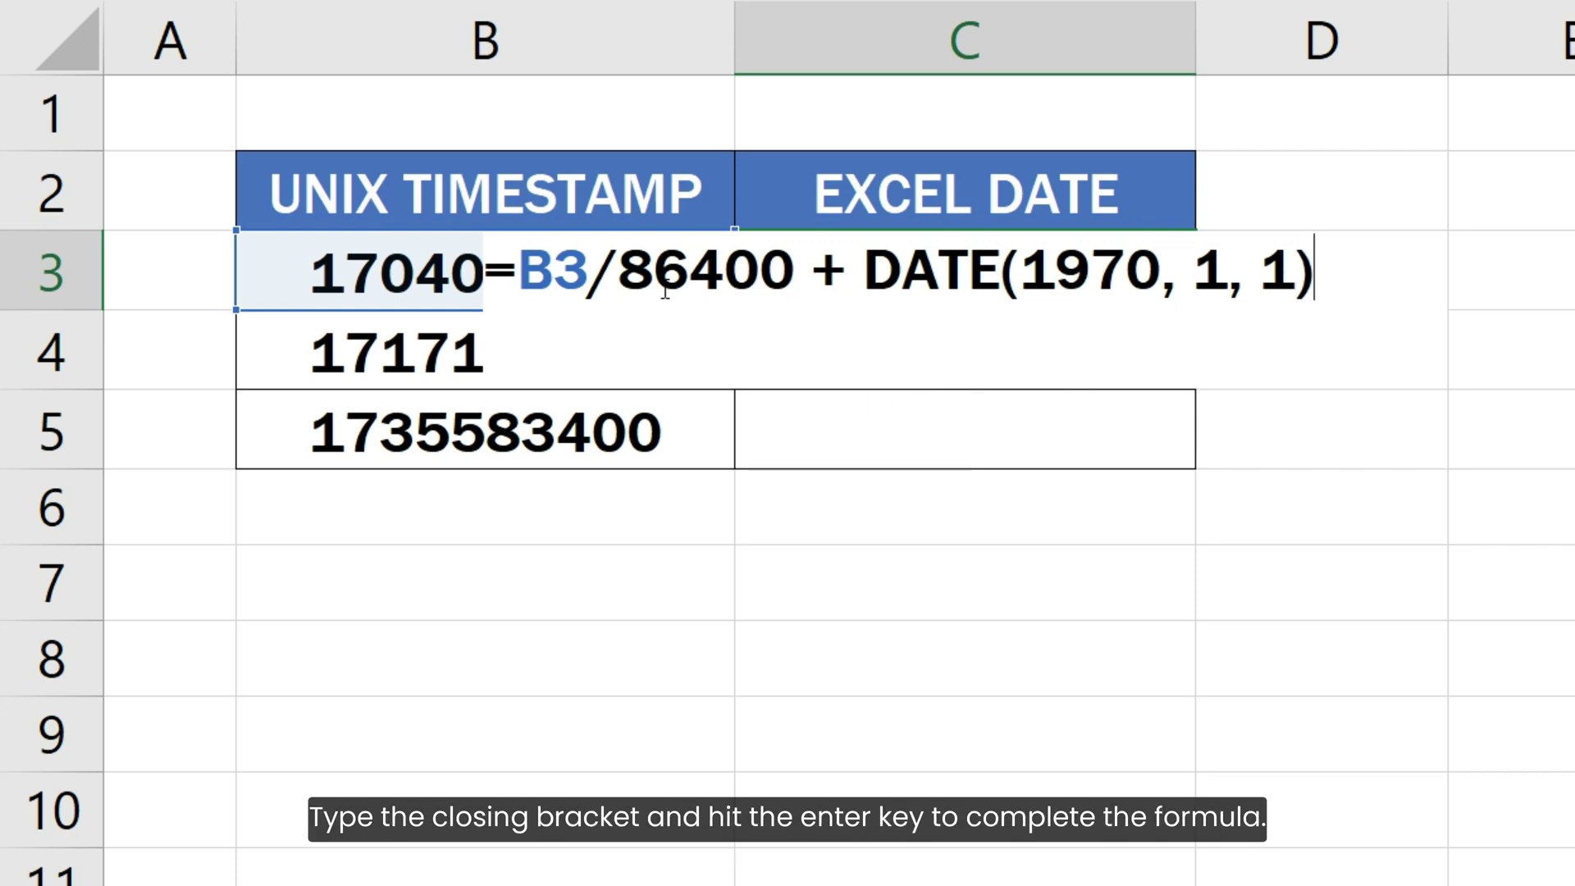
Step: Commit the C3 formula and fill it down to C5, giving 45292, 45444 and 45657
key("Return")
left_click(1034, 263)
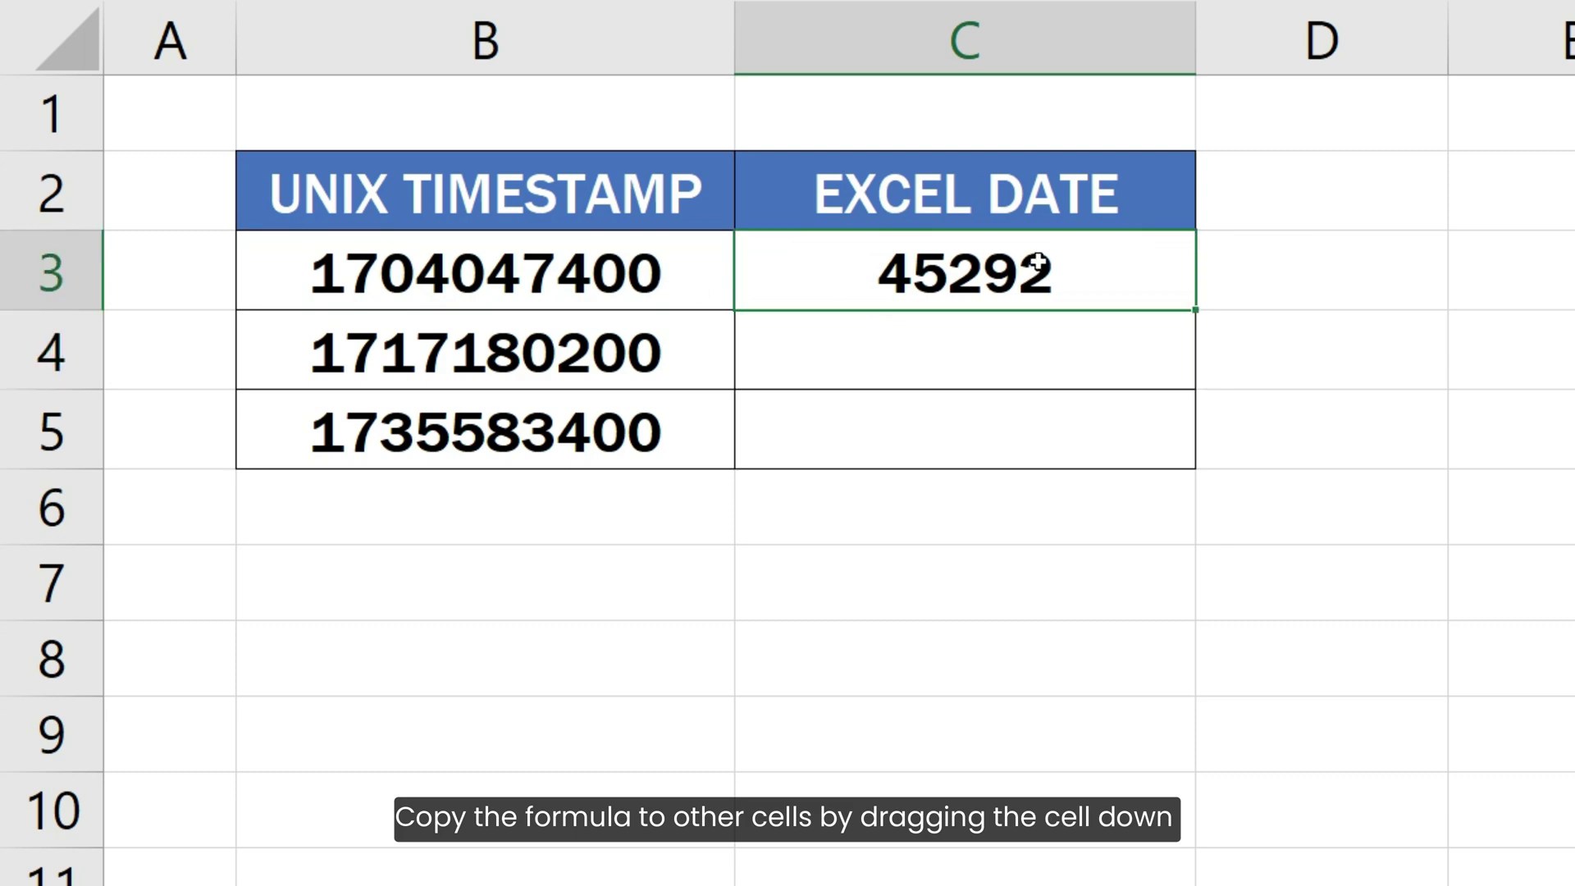
left_click_drag(1193, 310, 1190, 447)
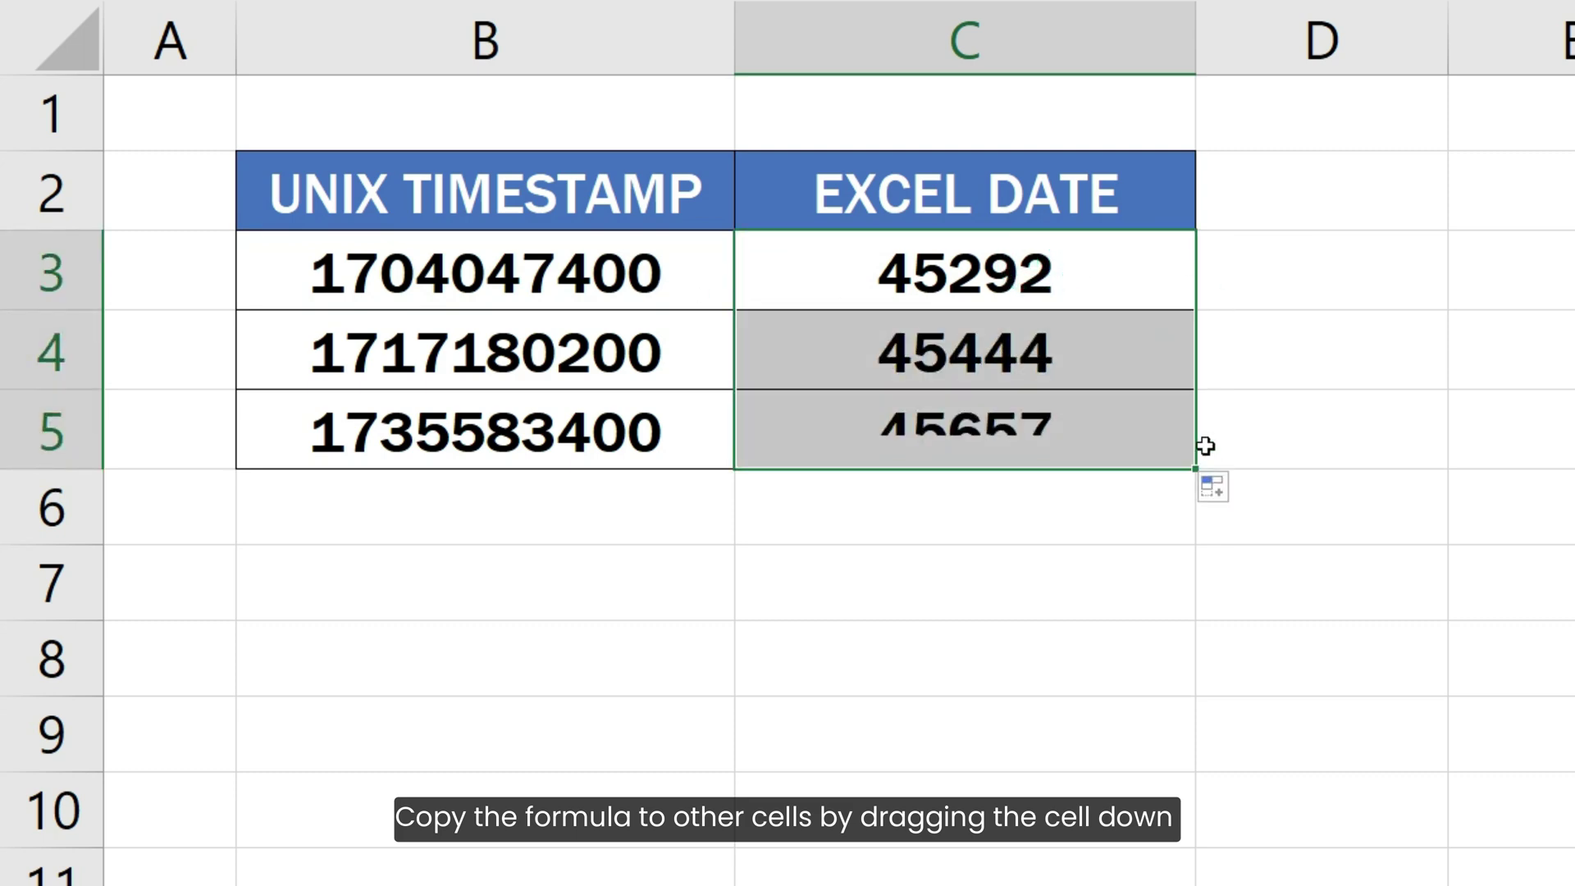
left_click(1220, 444)
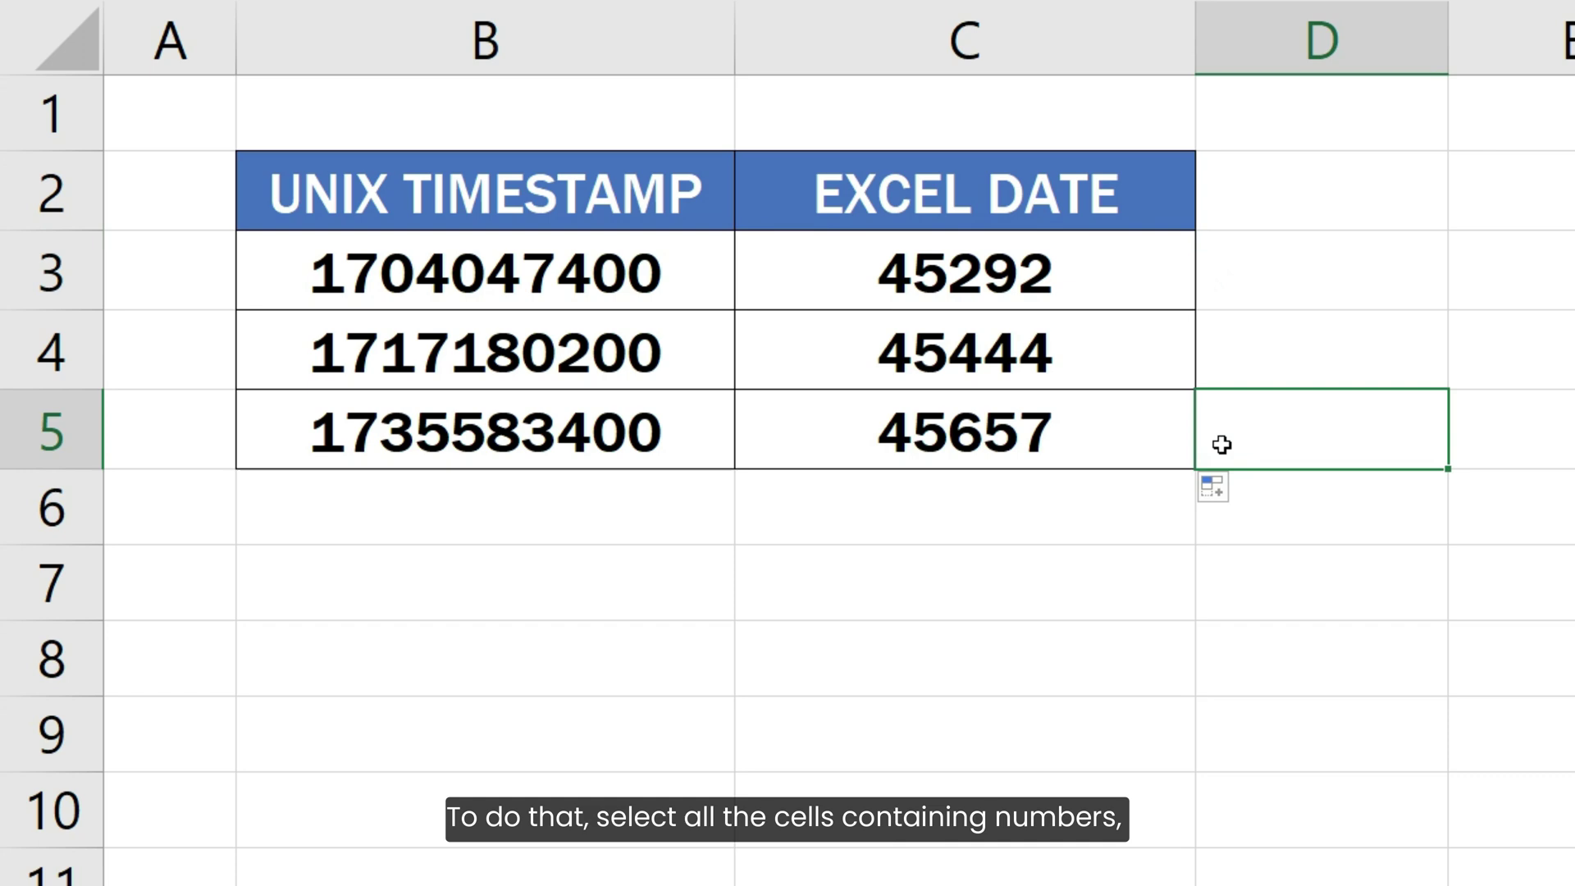
Step: Enter a custom dd-mm-yyyy format code for C3:C5 in Format Cells
left_click_drag(1059, 271, 1069, 428)
key("ctrl+1")
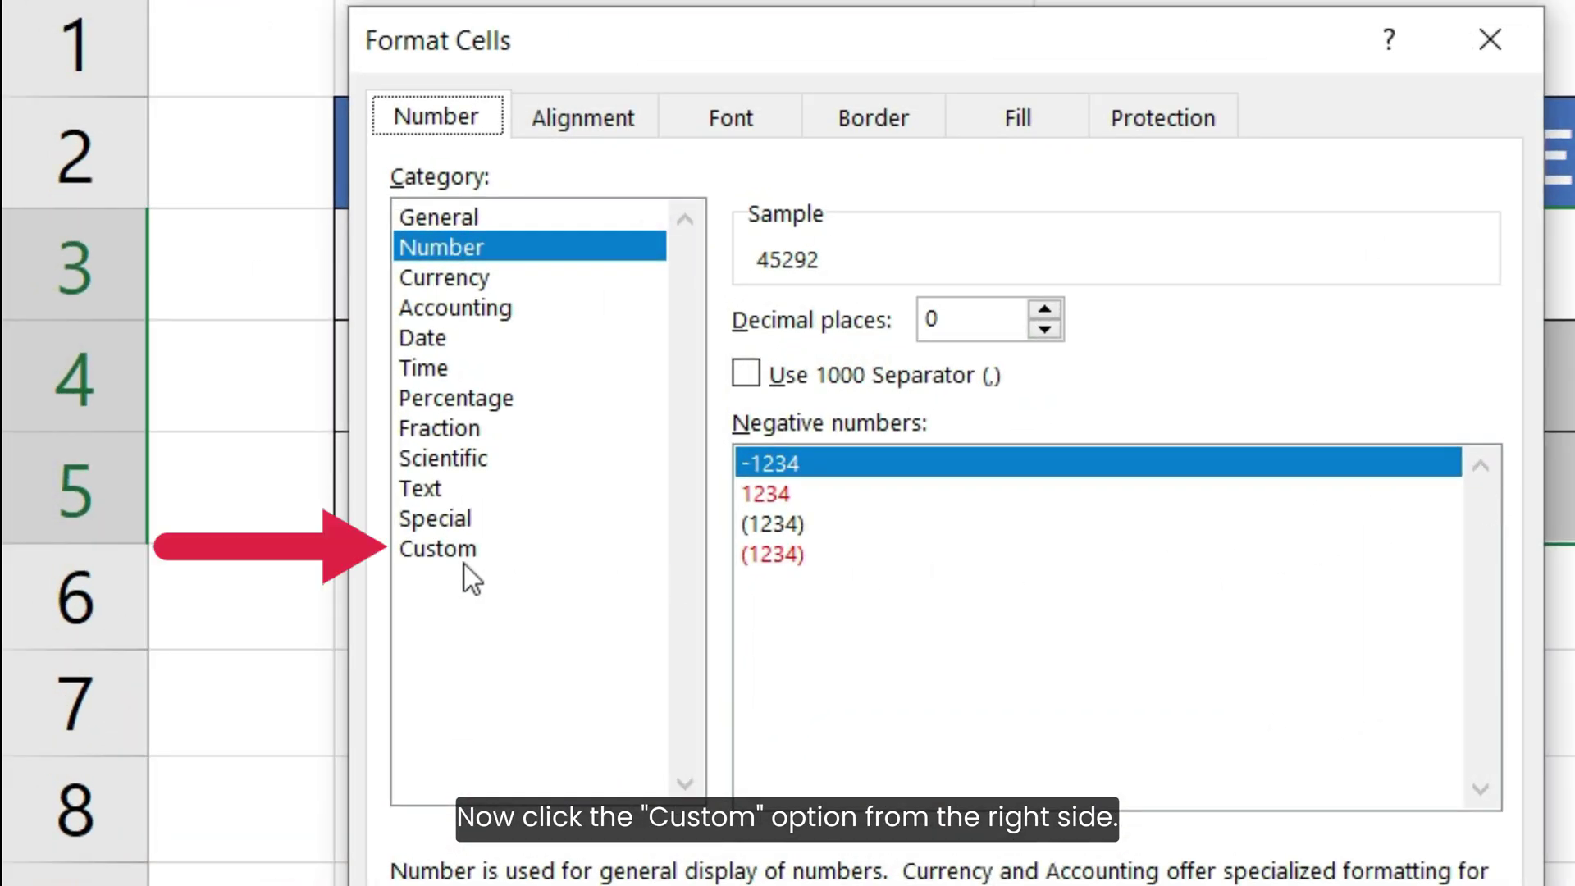
left_click(450, 551)
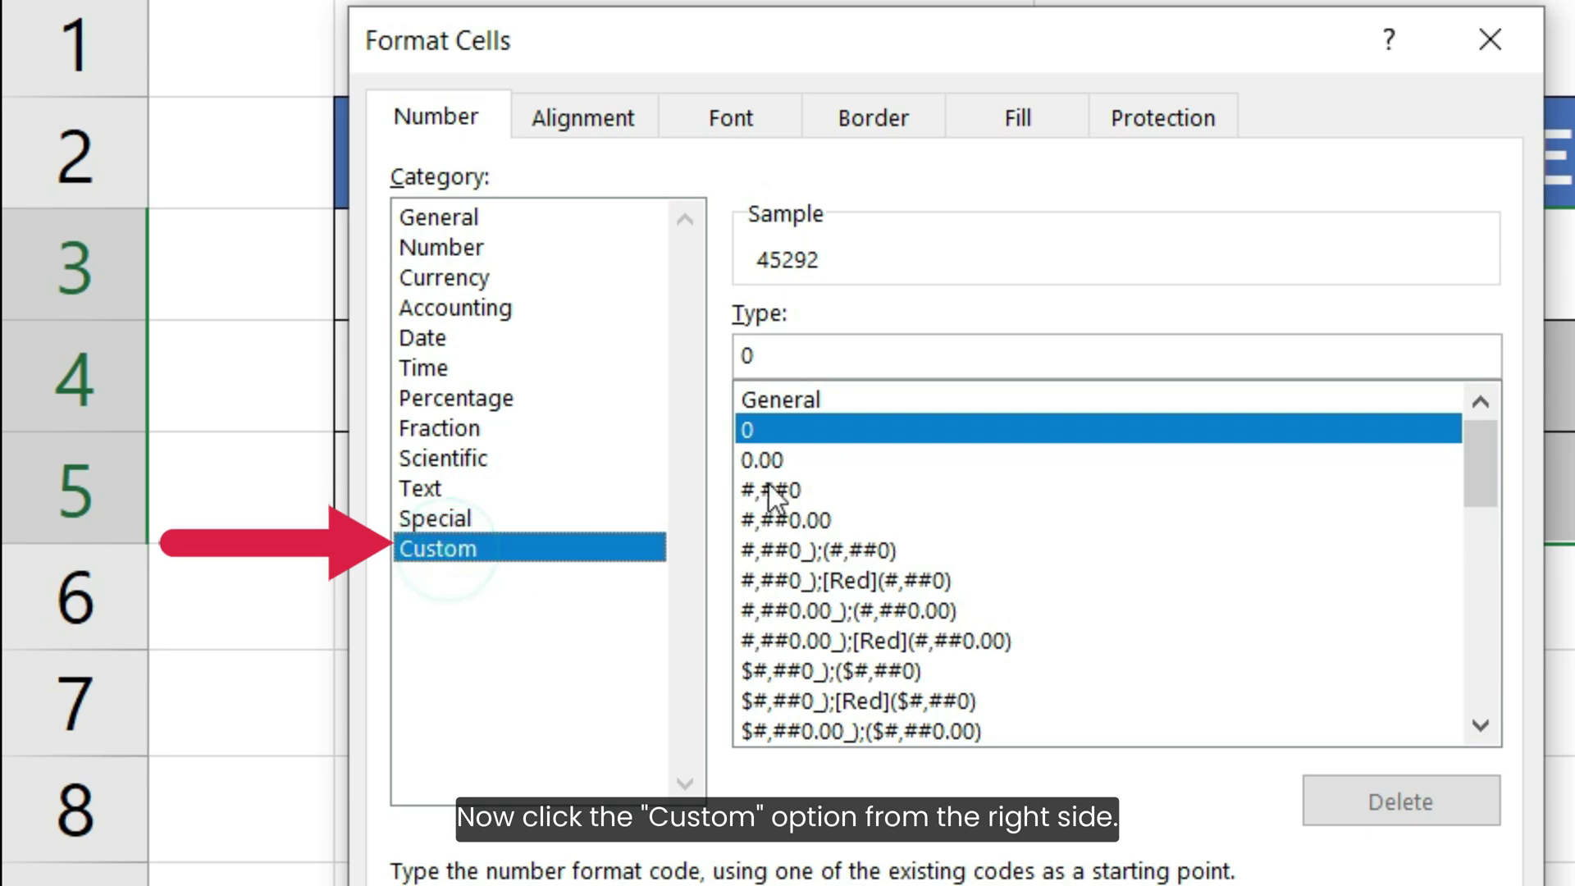
left_click(802, 353)
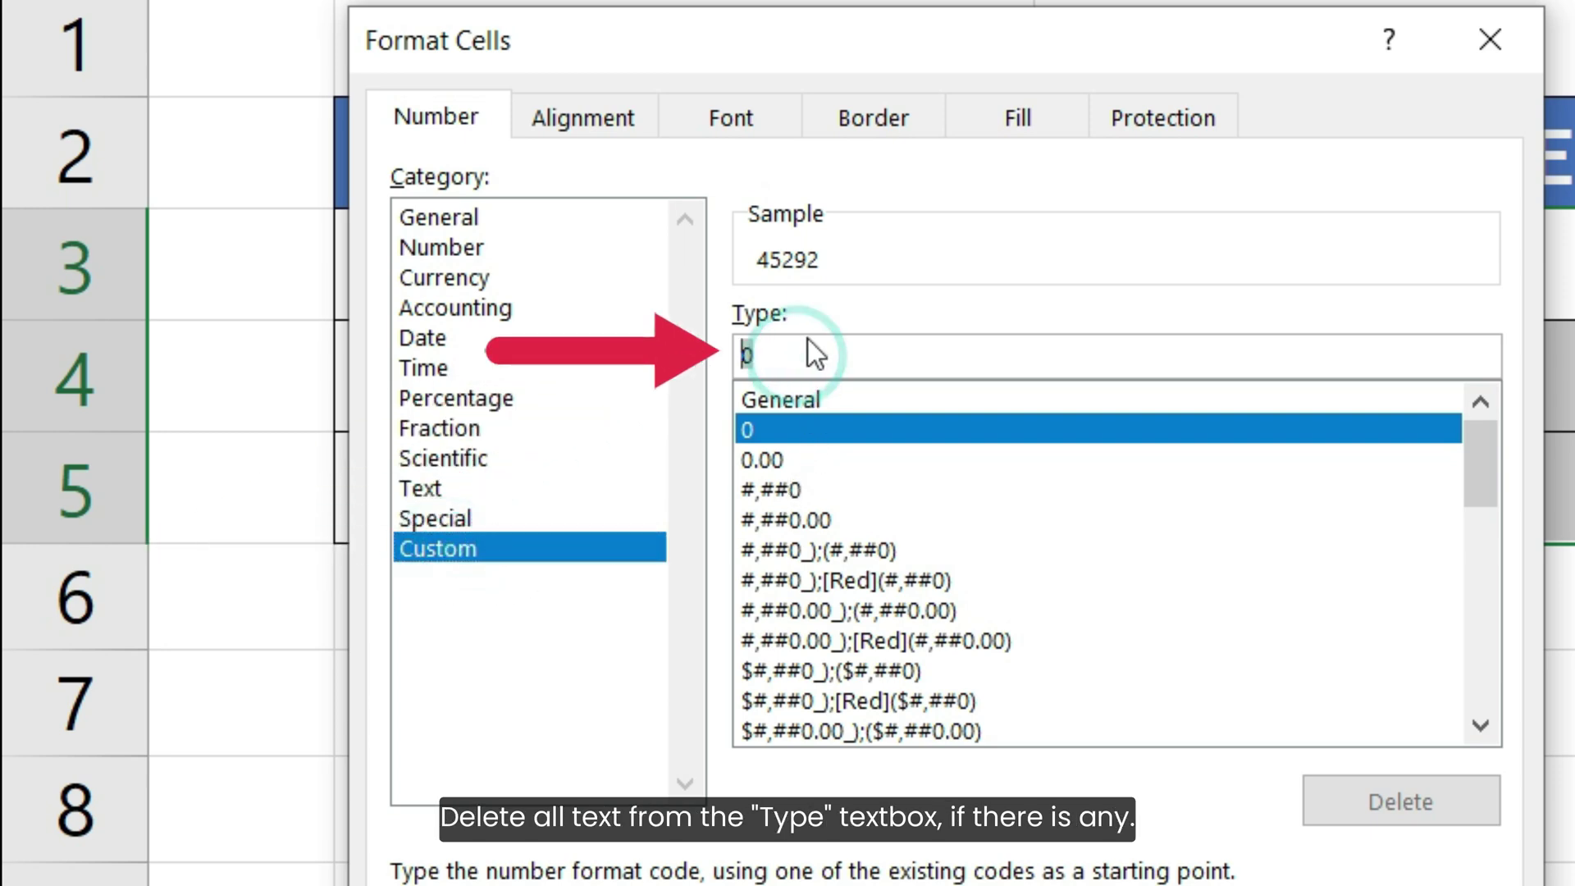
key("Delete")
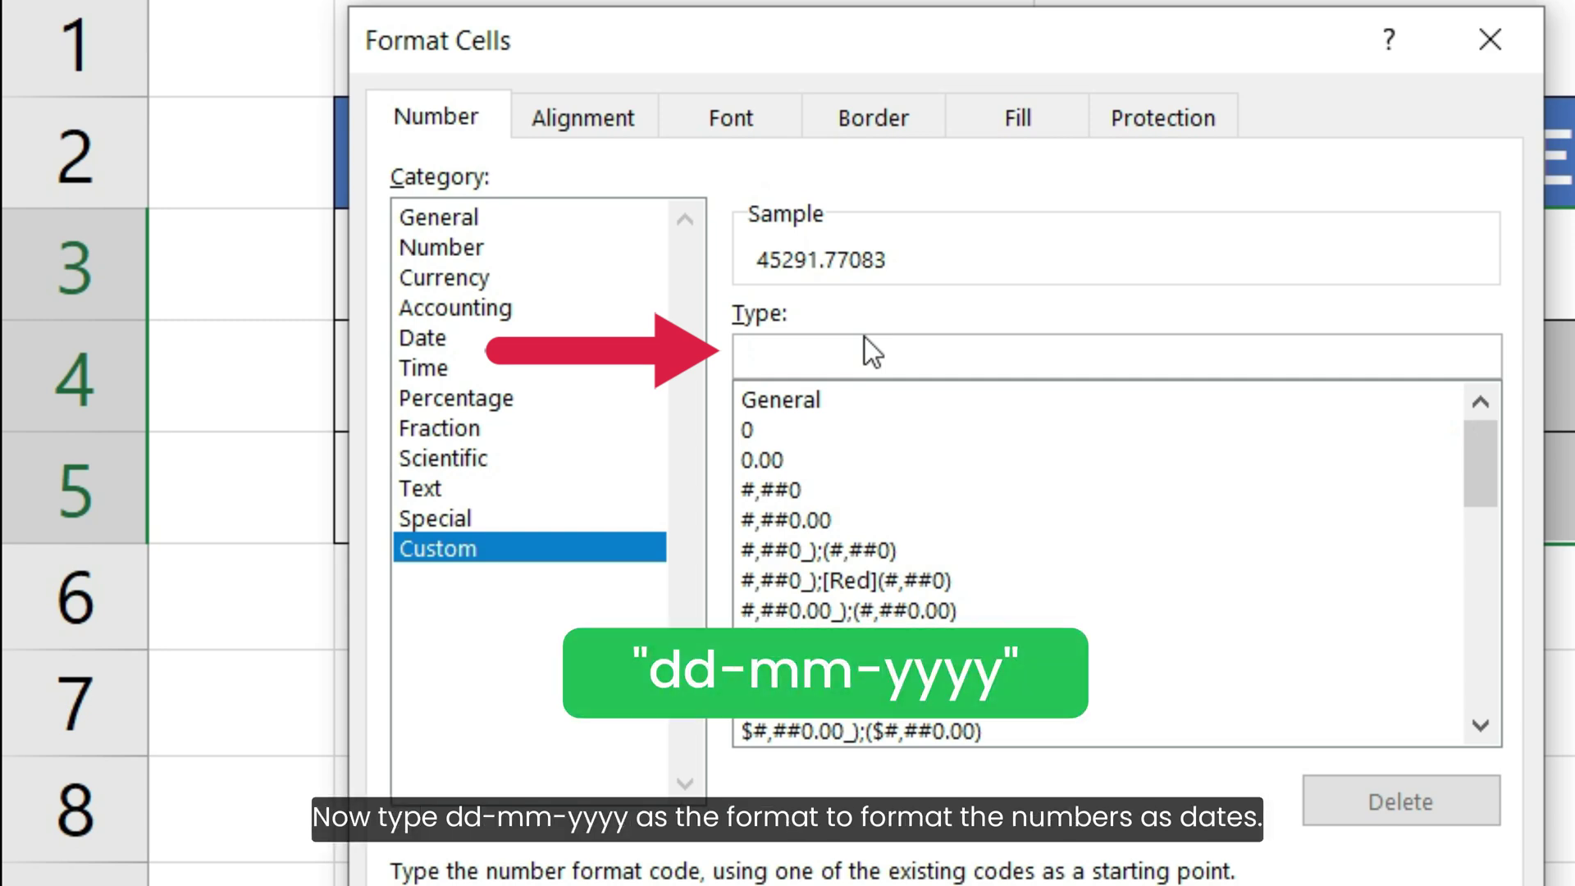
type("dd-")
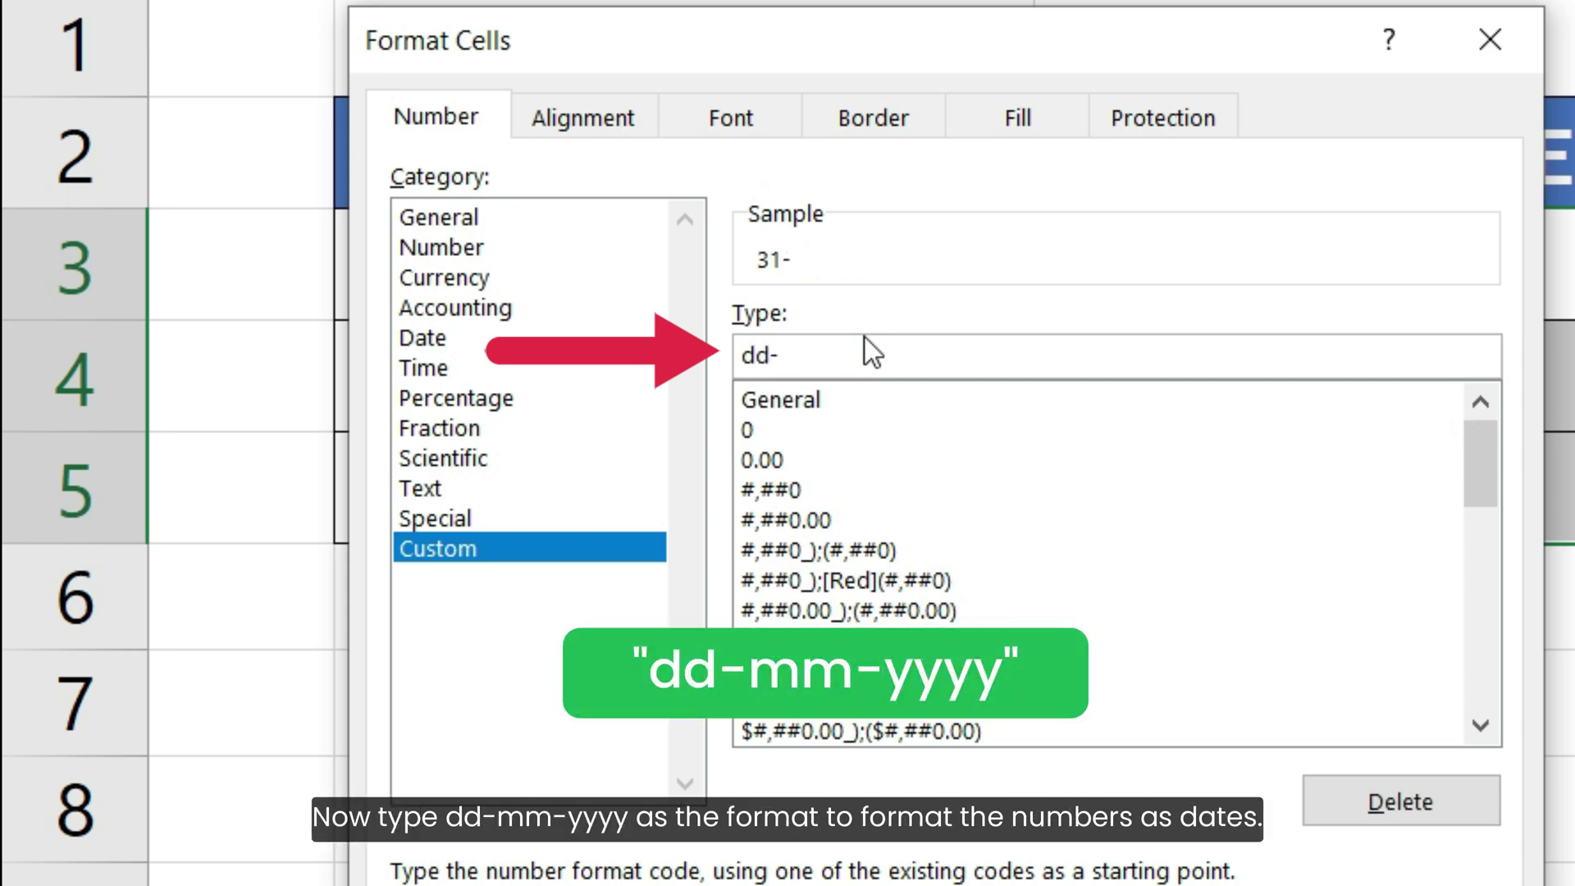
type("mm-y")
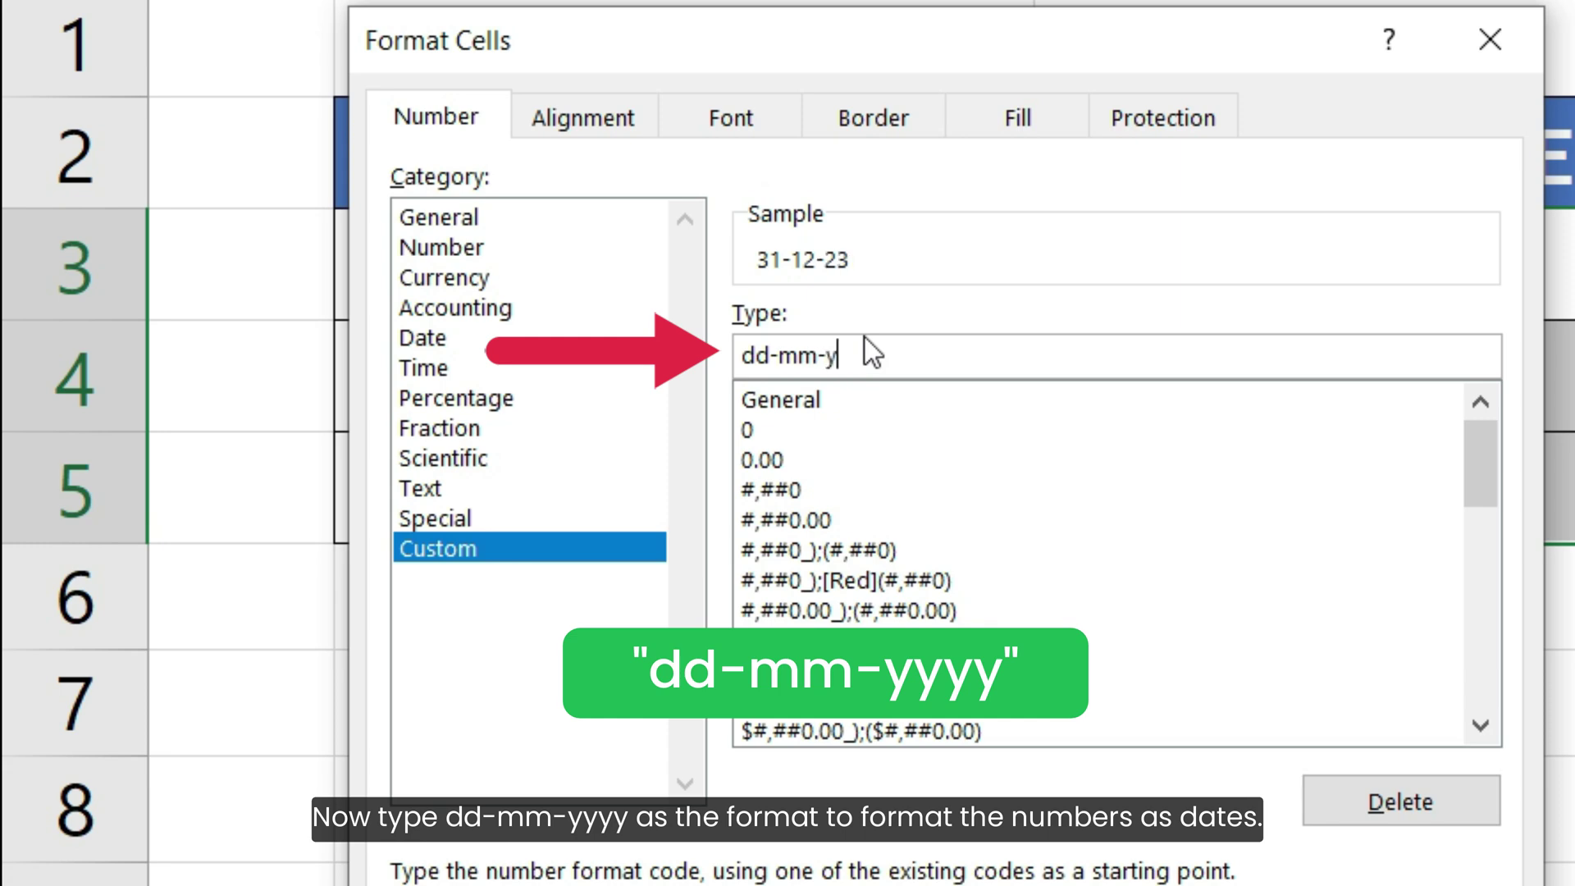
type("yyy")
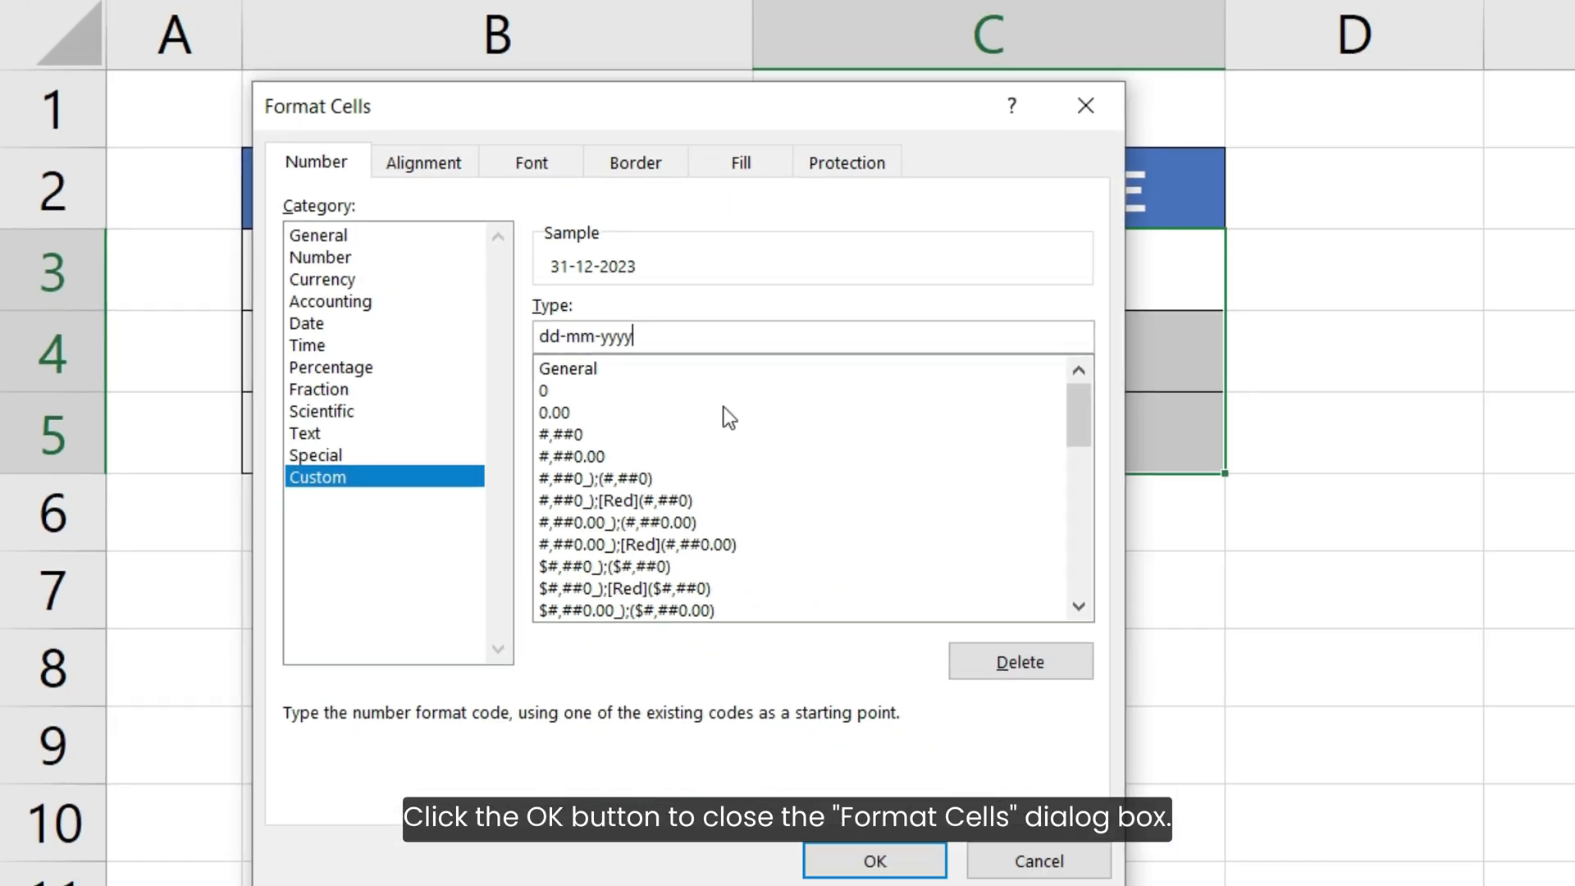
Step: Apply the dd-mm-yyyy format, then reselect the dates in C3:C5
left_click(816, 847)
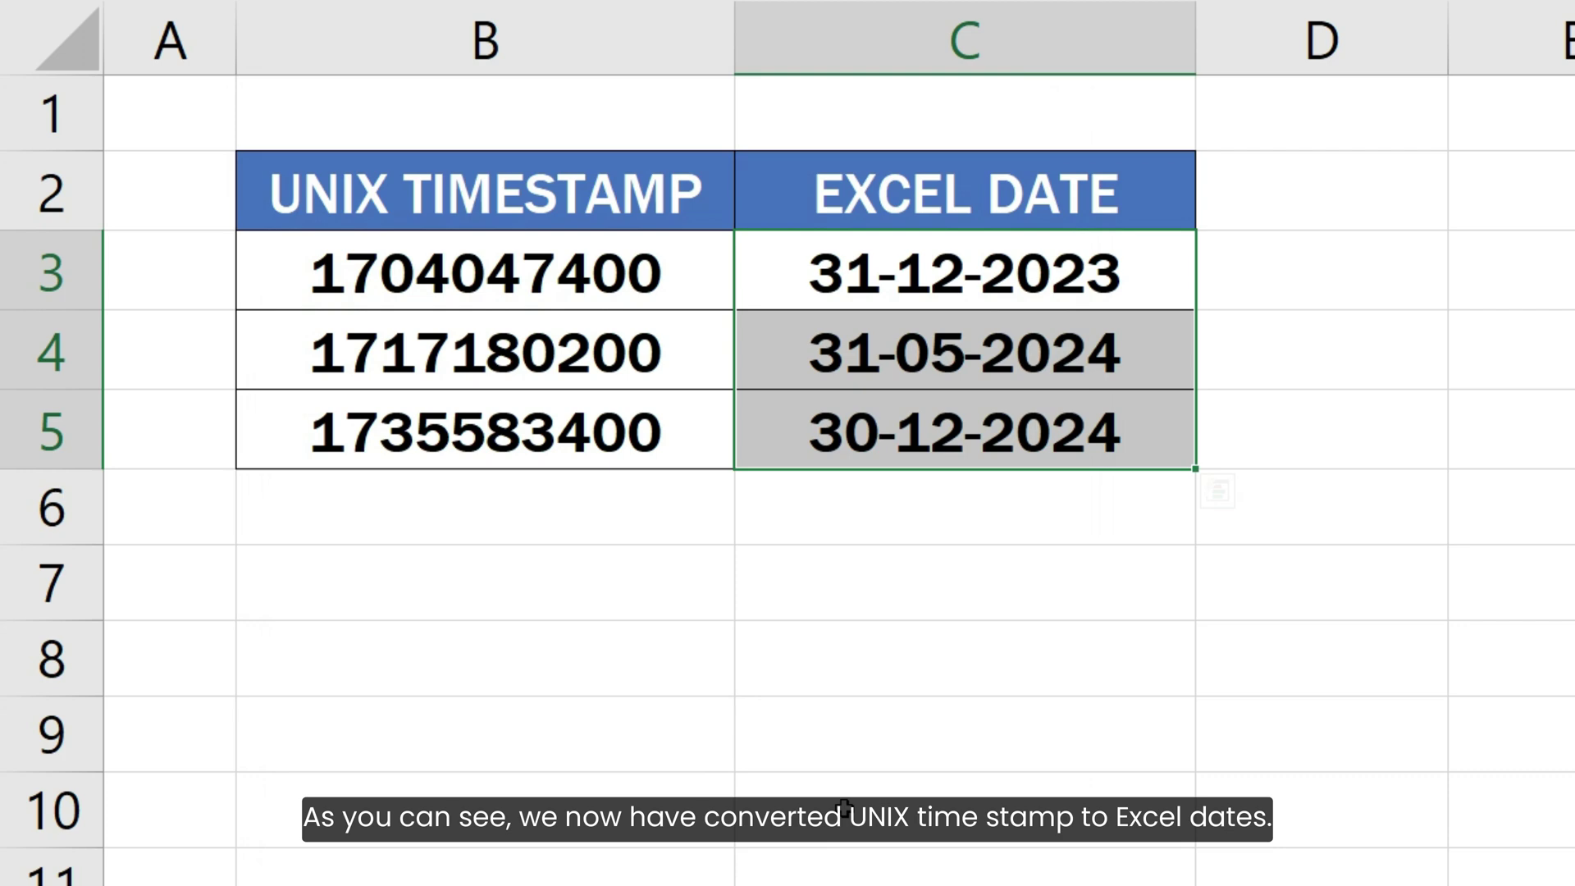
left_click(1258, 436)
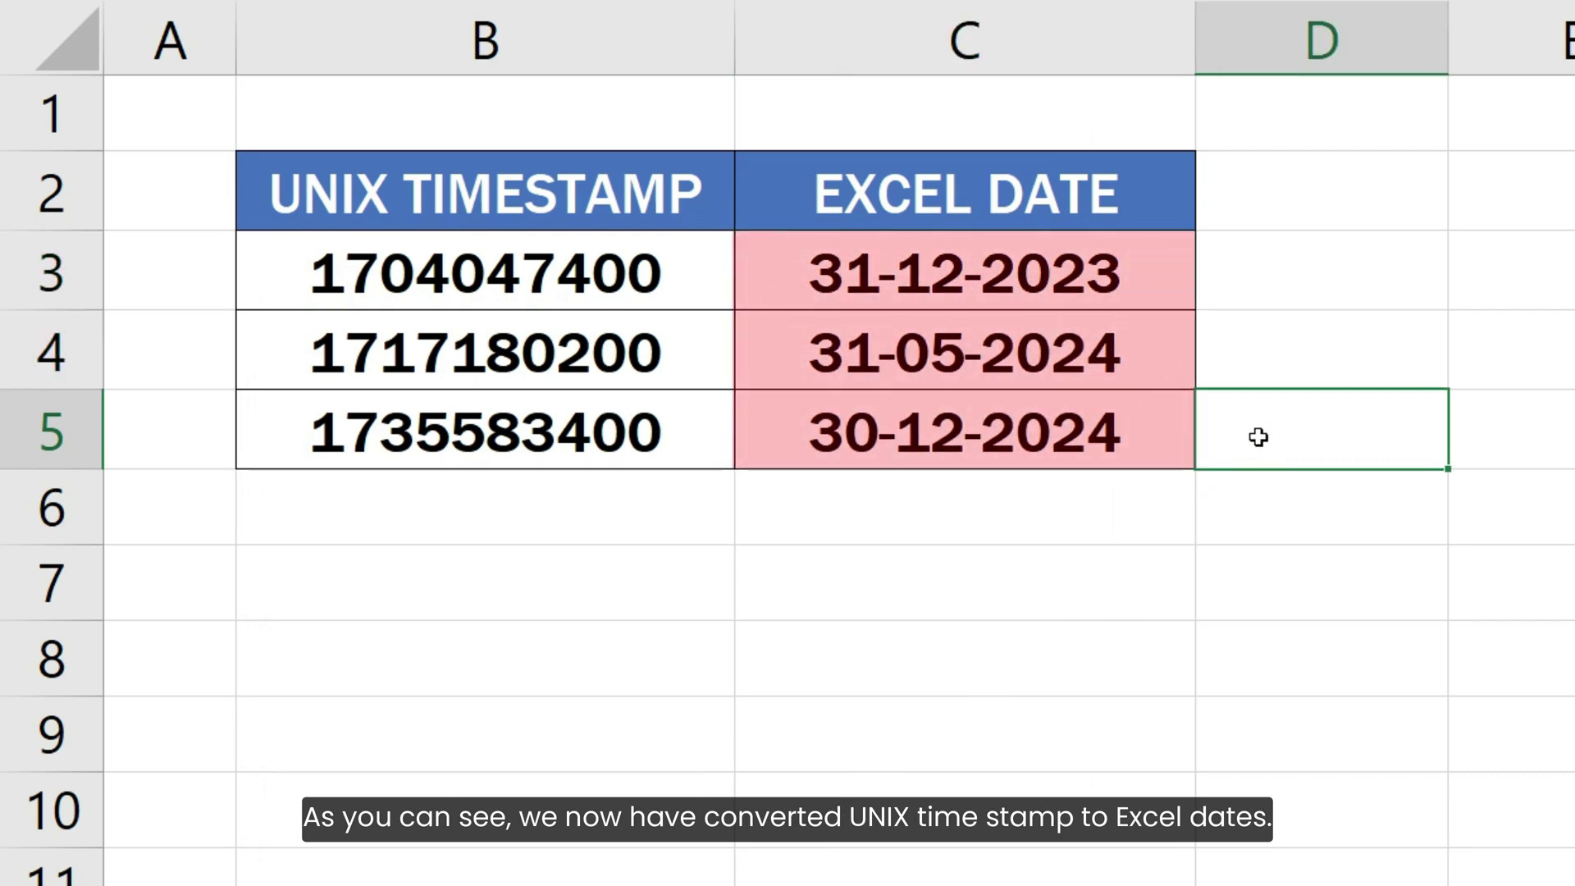
left_click(1071, 302)
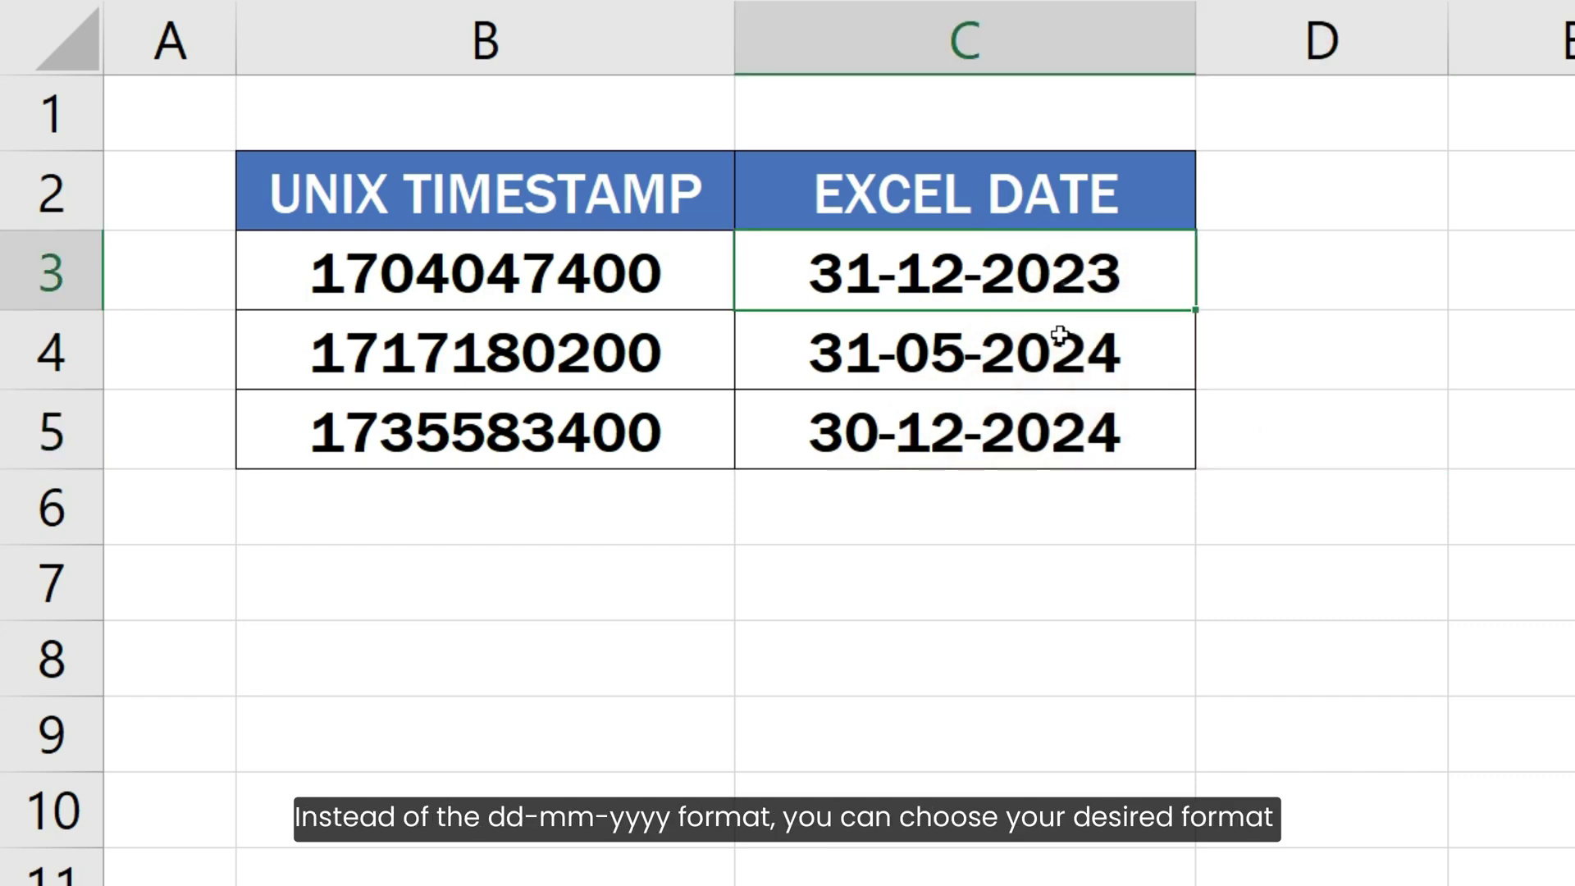
left_click_drag(1059, 335, 1065, 421)
Step: Change the custom format to dd/mm/yyyy, showing dates like 31/12/2023
key("ctrl+1")
left_click(776, 358)
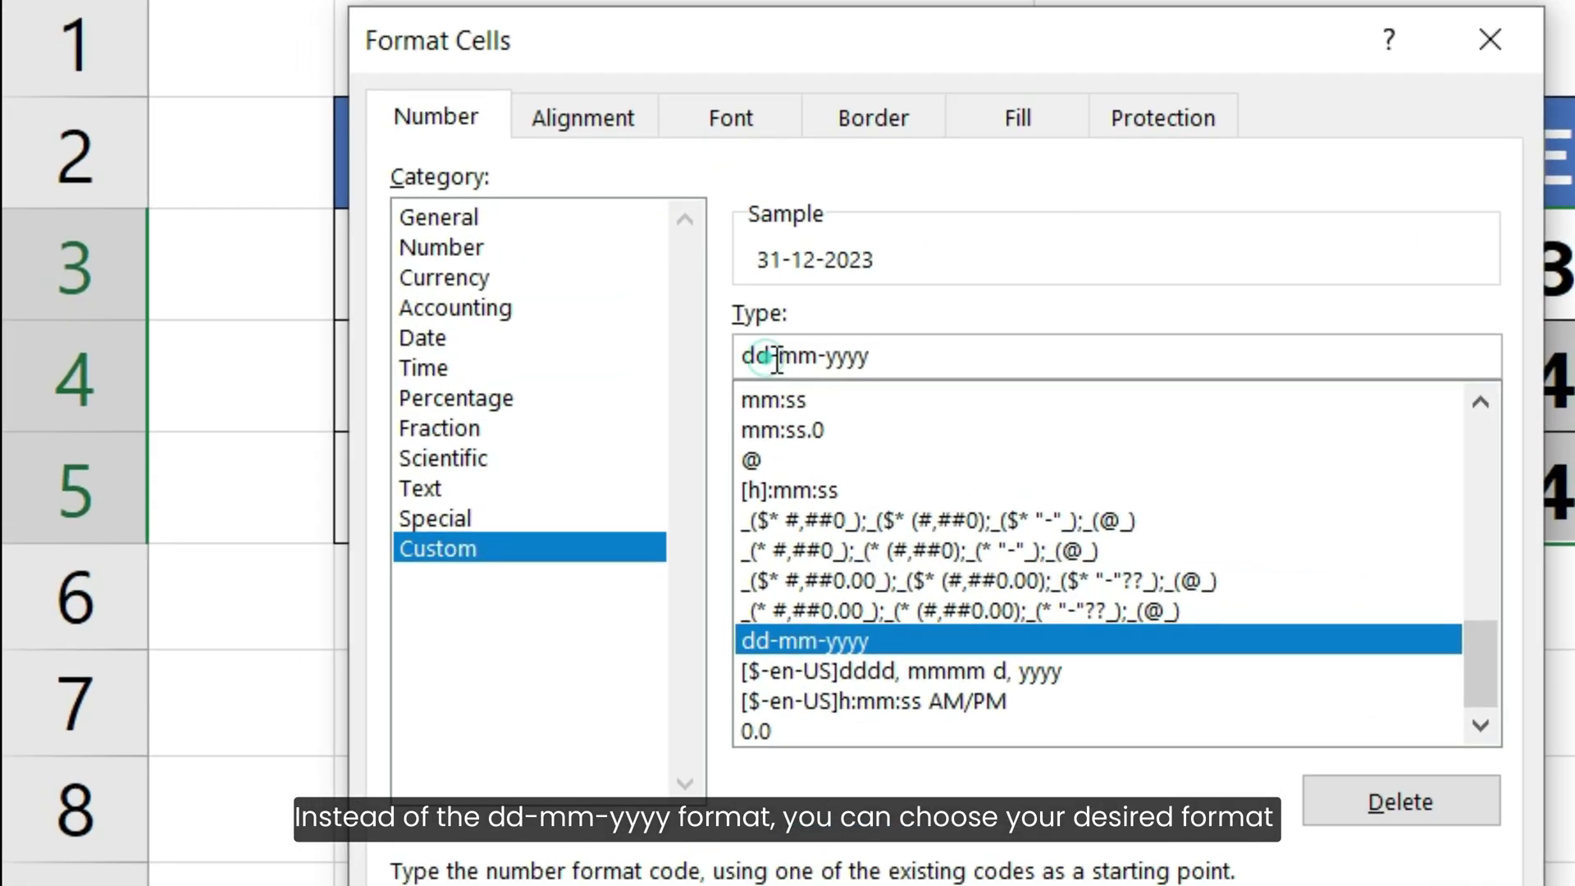
key("BackSpace")
type("/")
left_click(827, 359)
key("BackSpace")
type("/mm/")
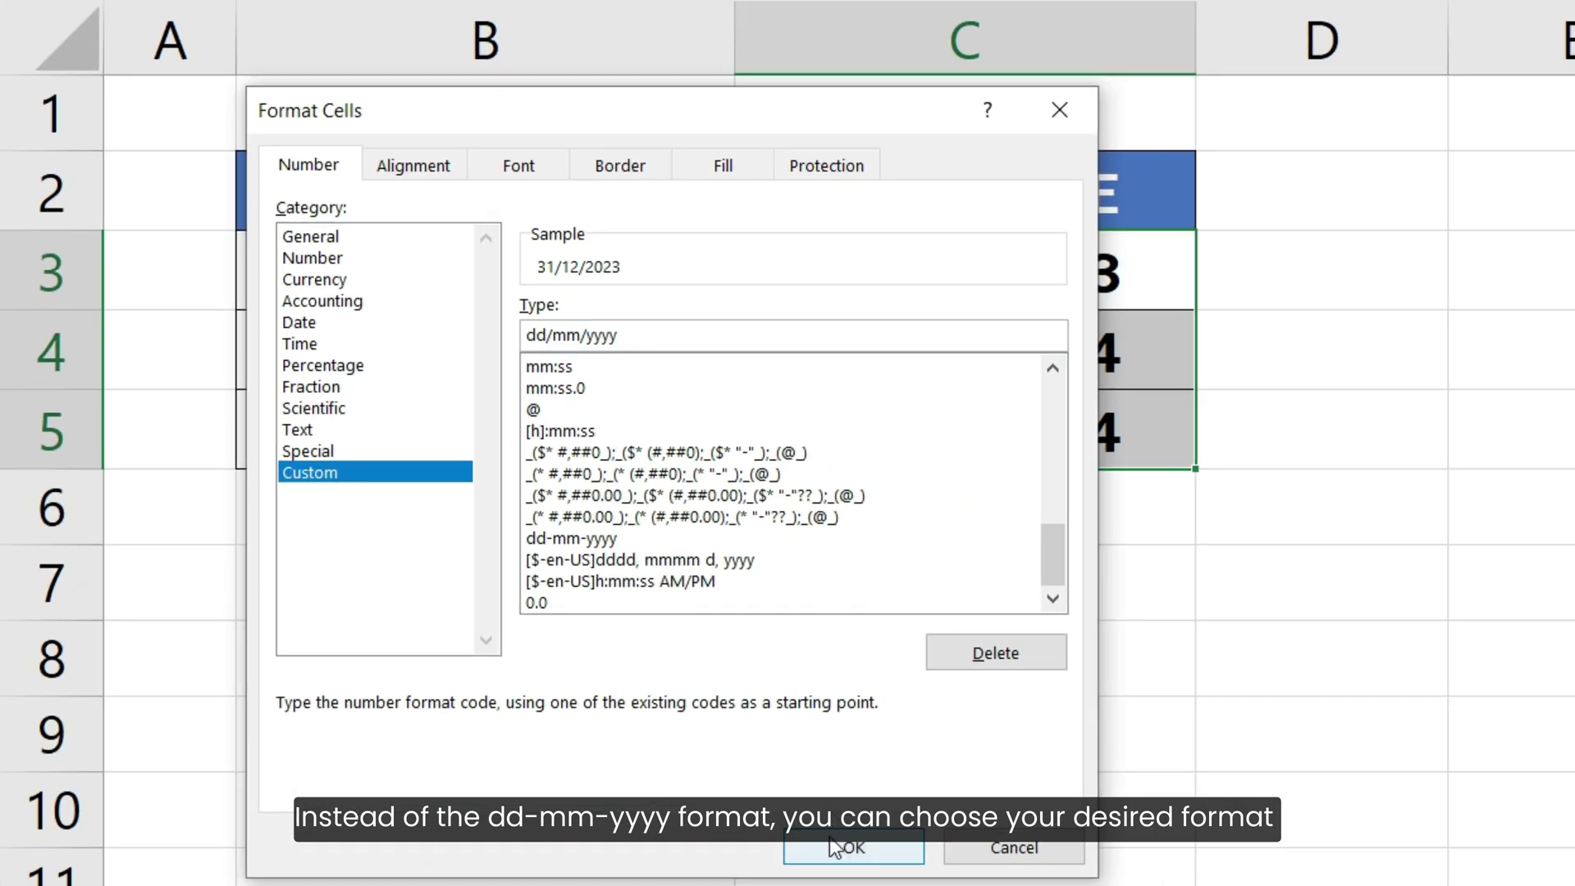
key("Return")
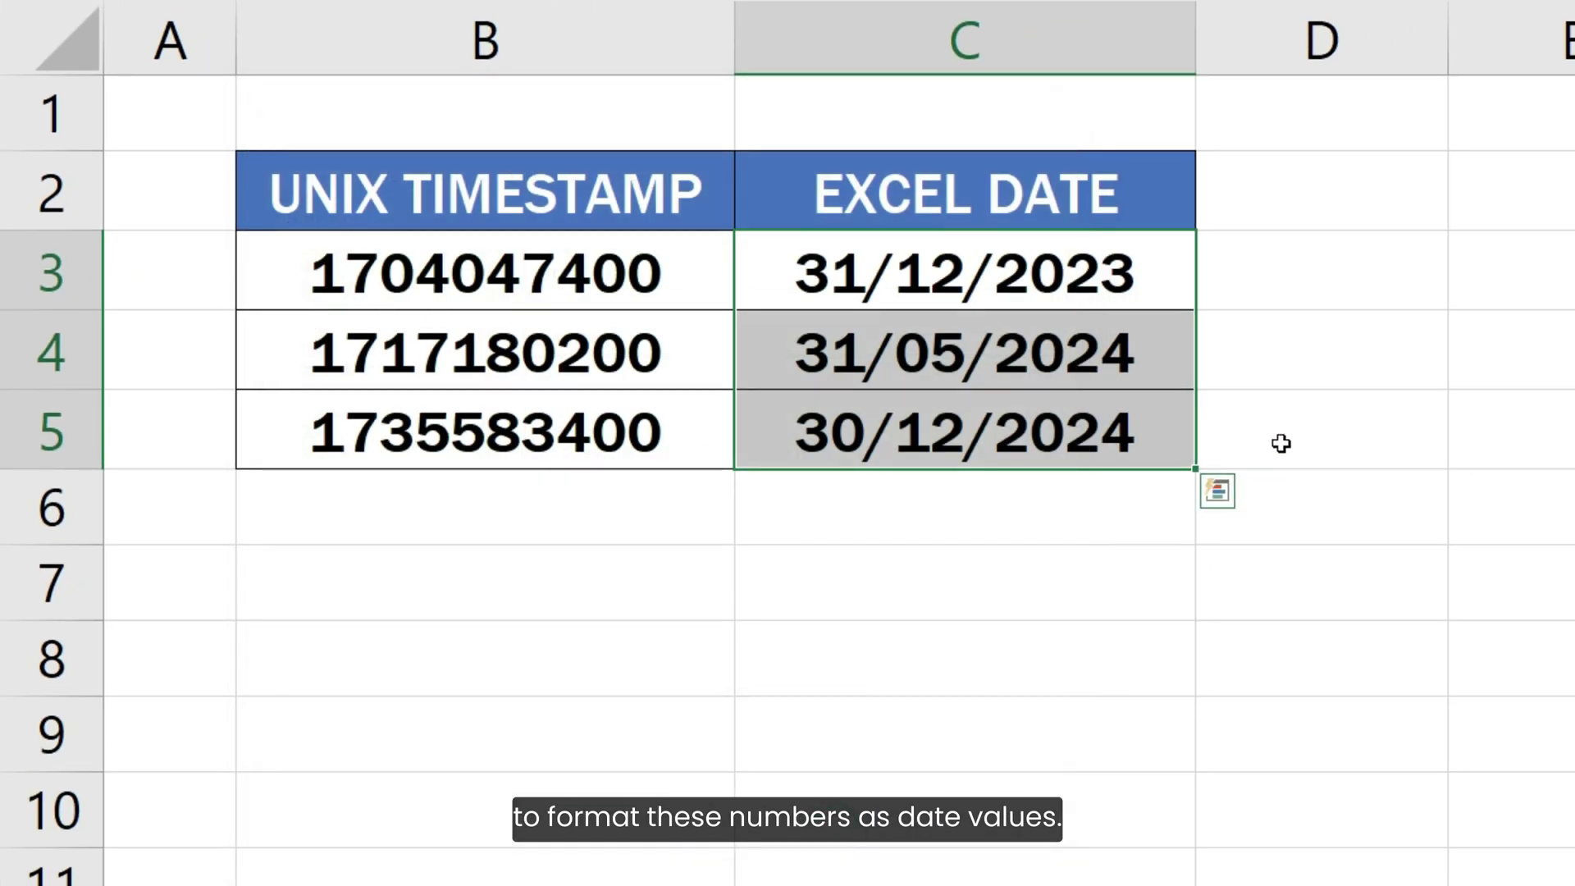
left_click(1282, 443)
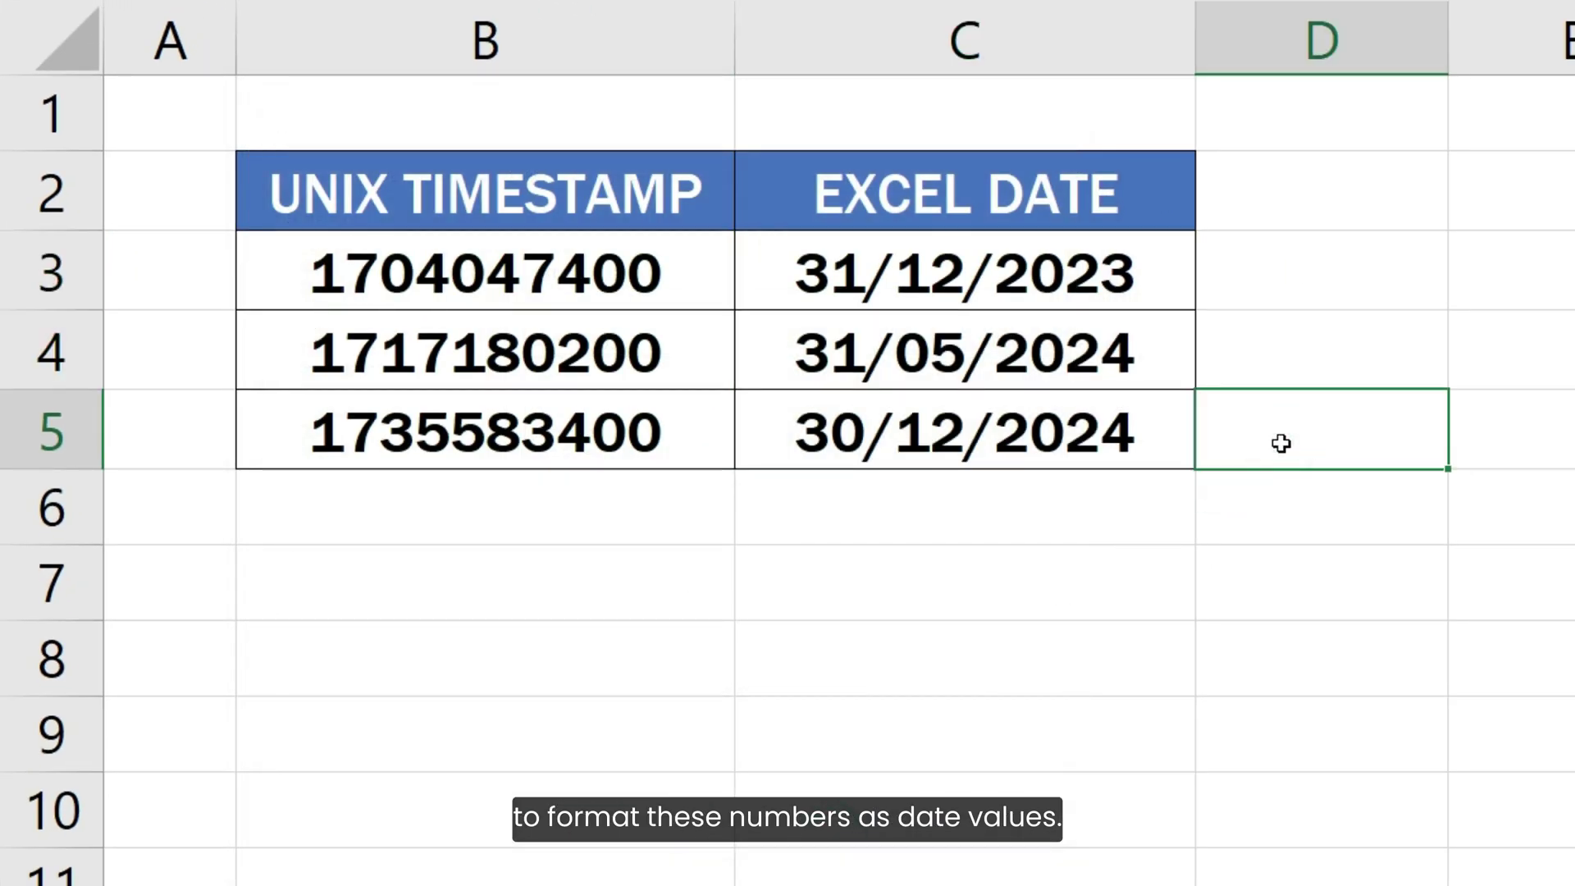